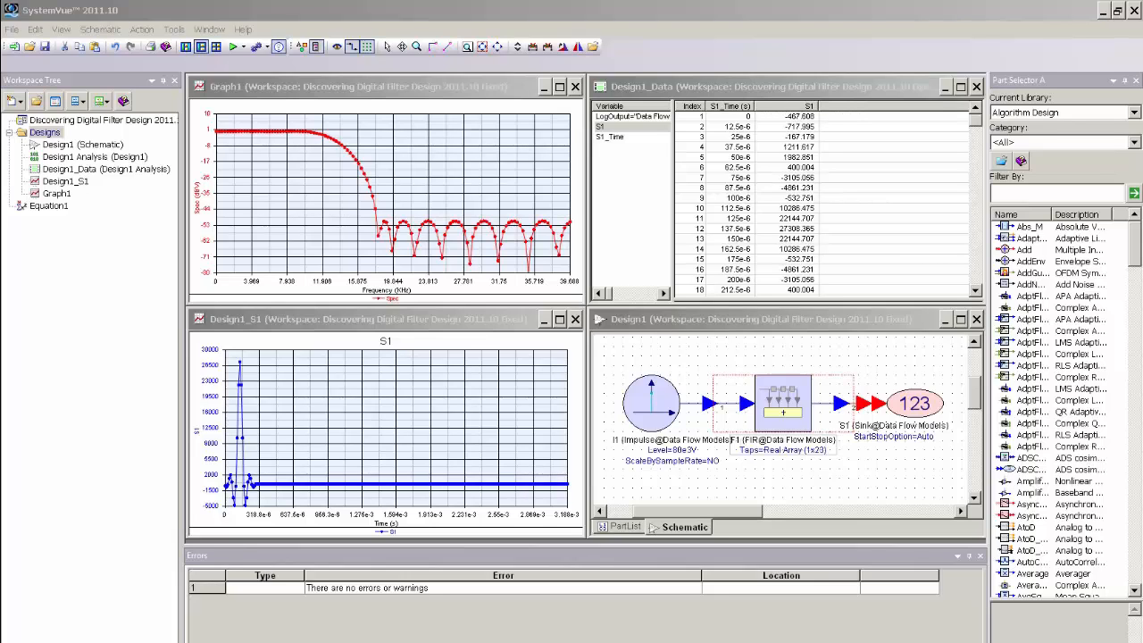
- Open the Filter Designer for FIR block F1 and expand its Data Type list
right_click(786, 401)
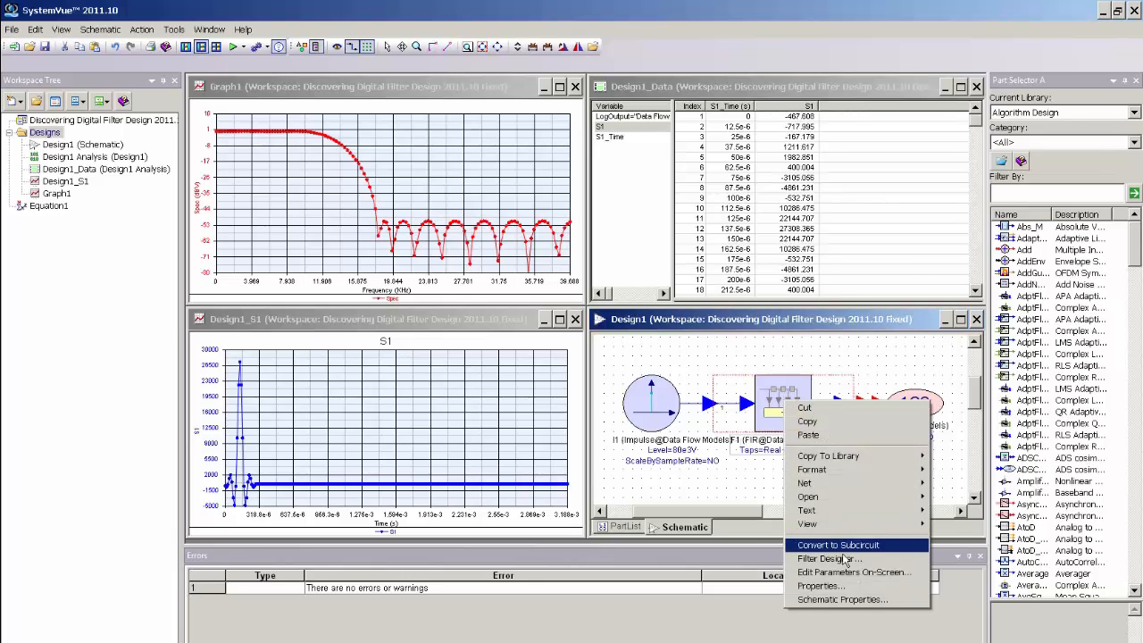
left_click(847, 561)
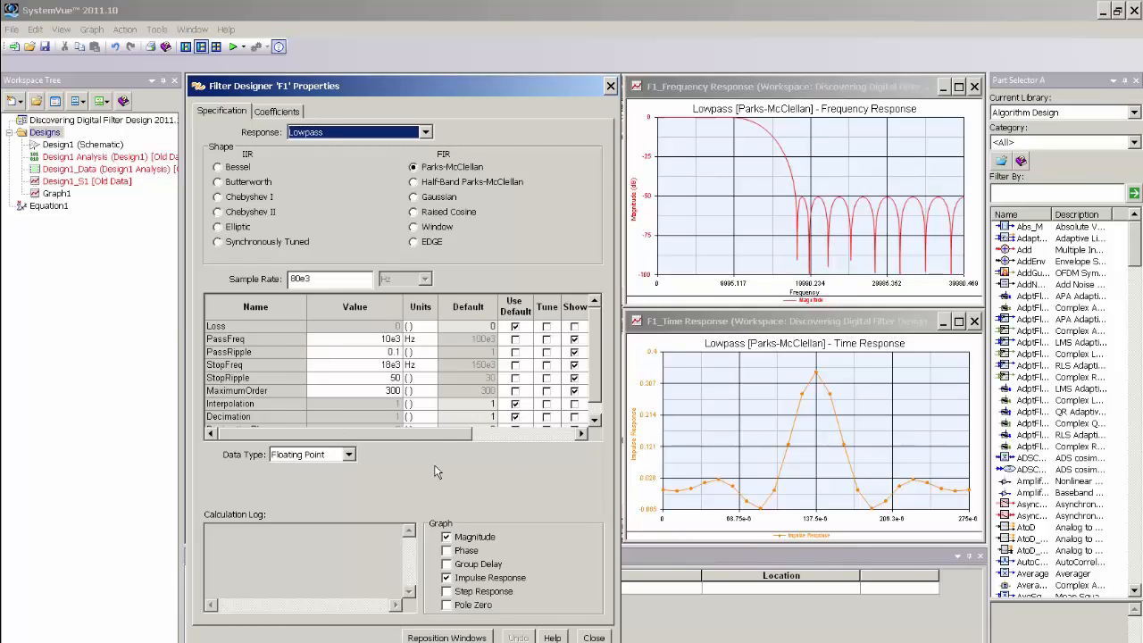
left_click(350, 455)
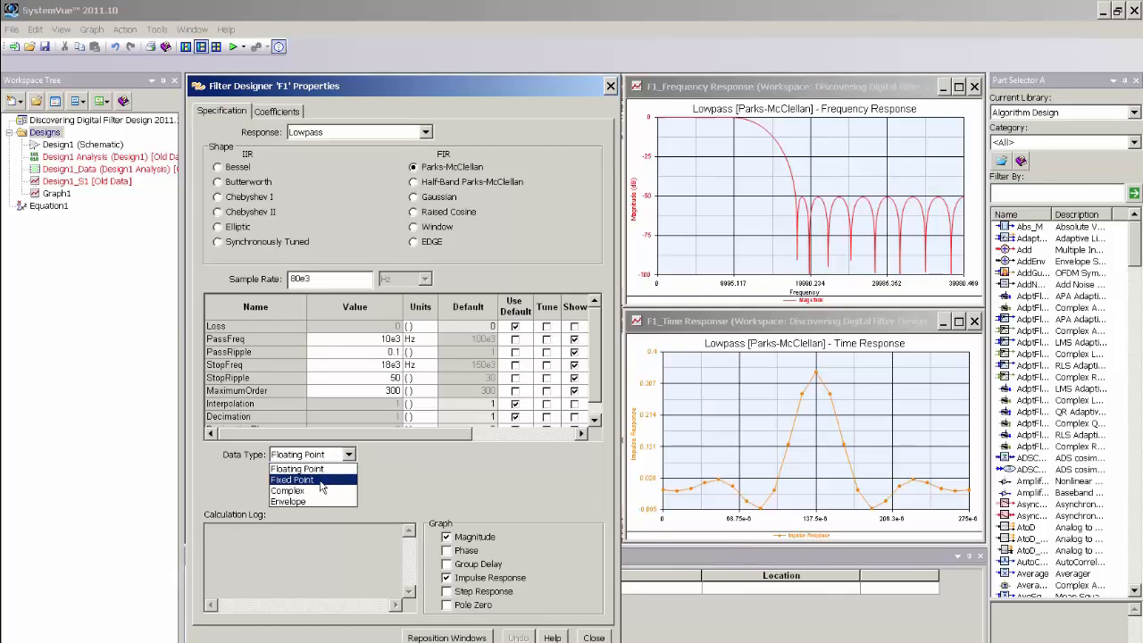
- Switch filter F1's data type to Fixed Point
left_click(323, 481)
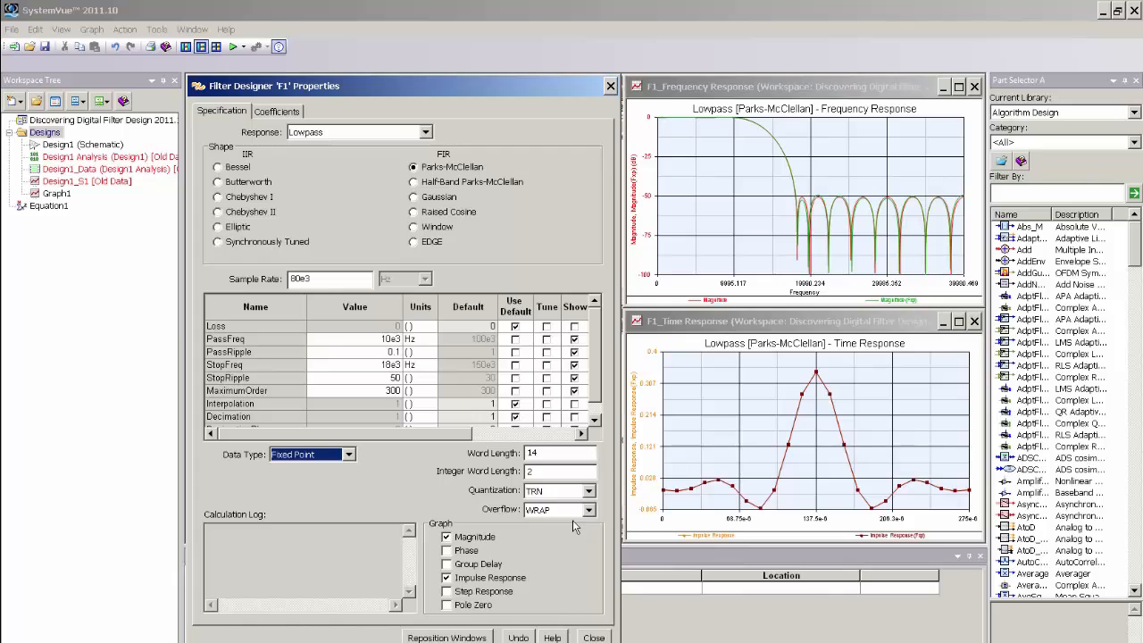
- Try word lengths 13, 12, 11 and 10 for F1 while watching the response plots
left_click(542, 453)
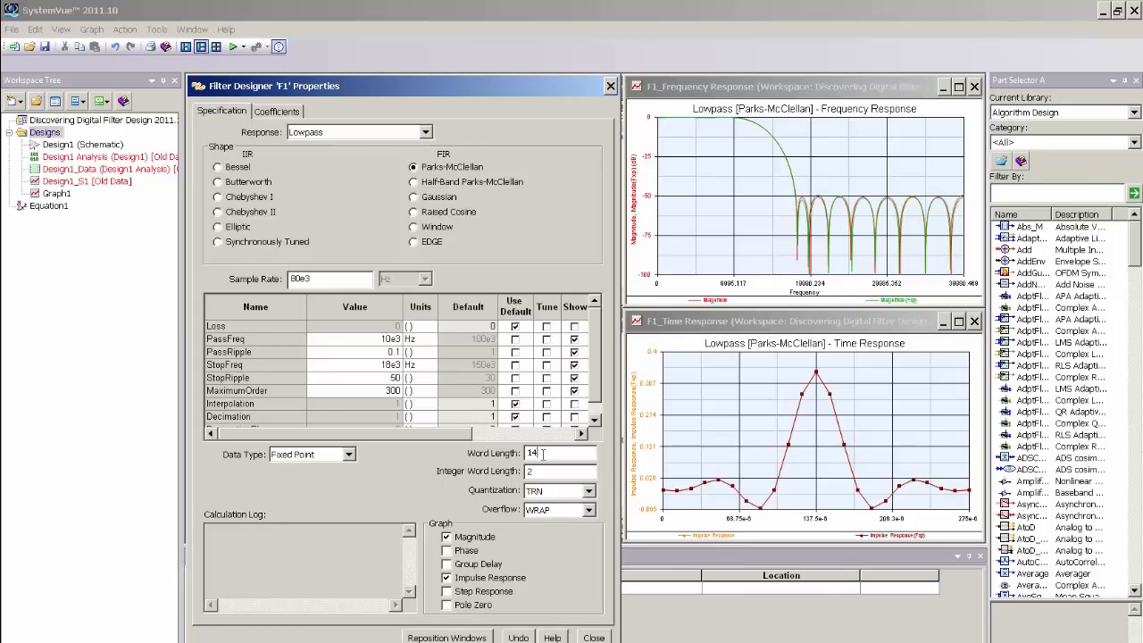
key("BackSpace")
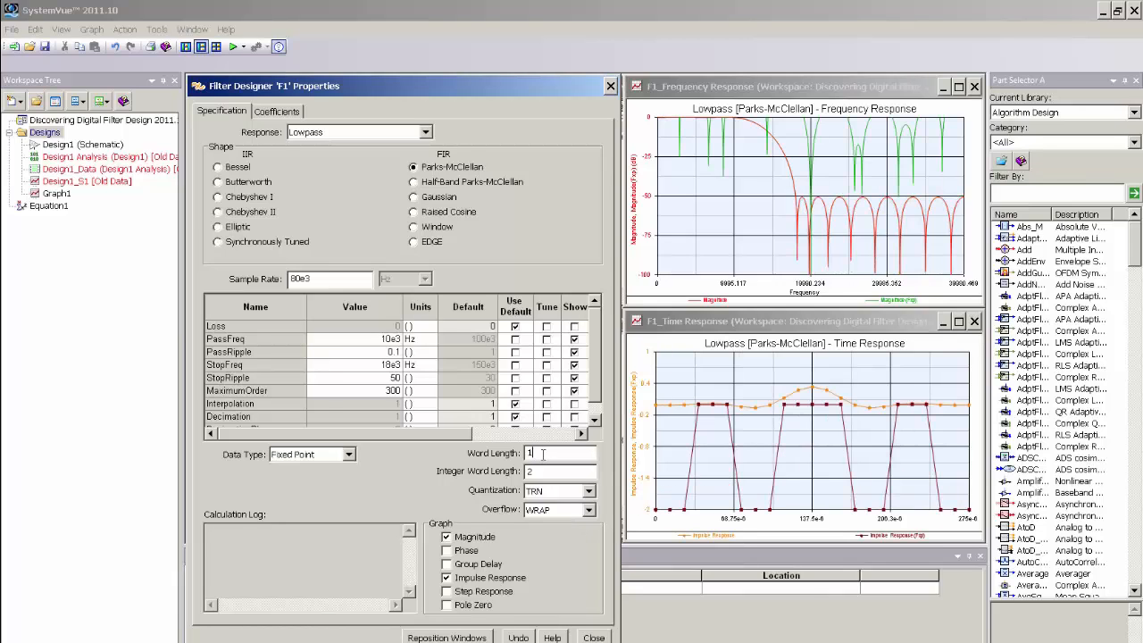
type("3")
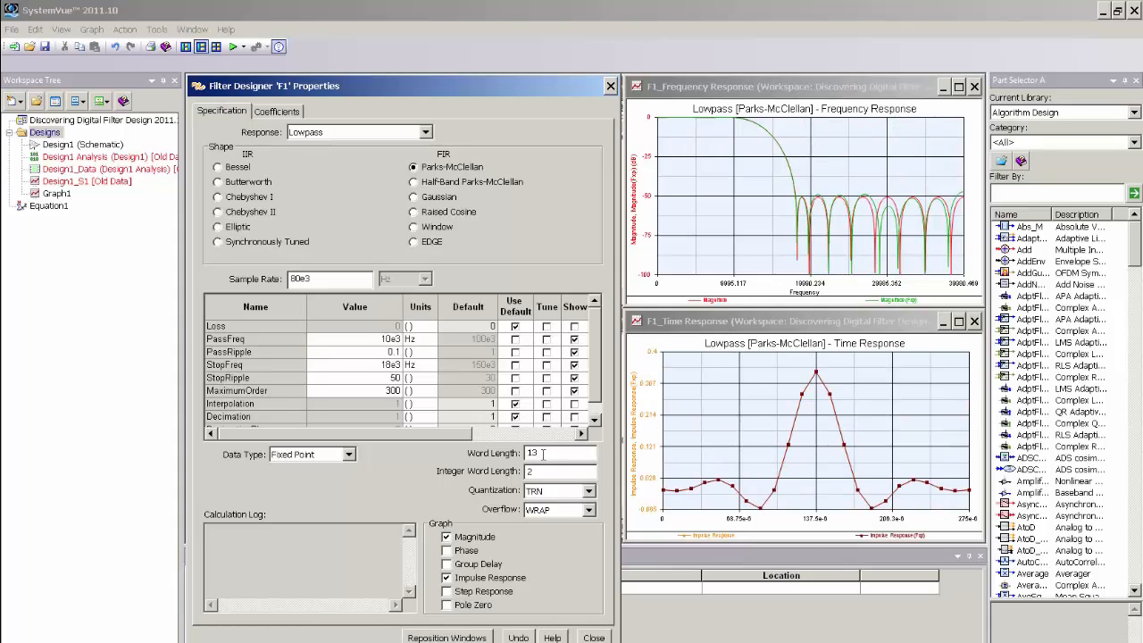
key("BackSpace")
type("2")
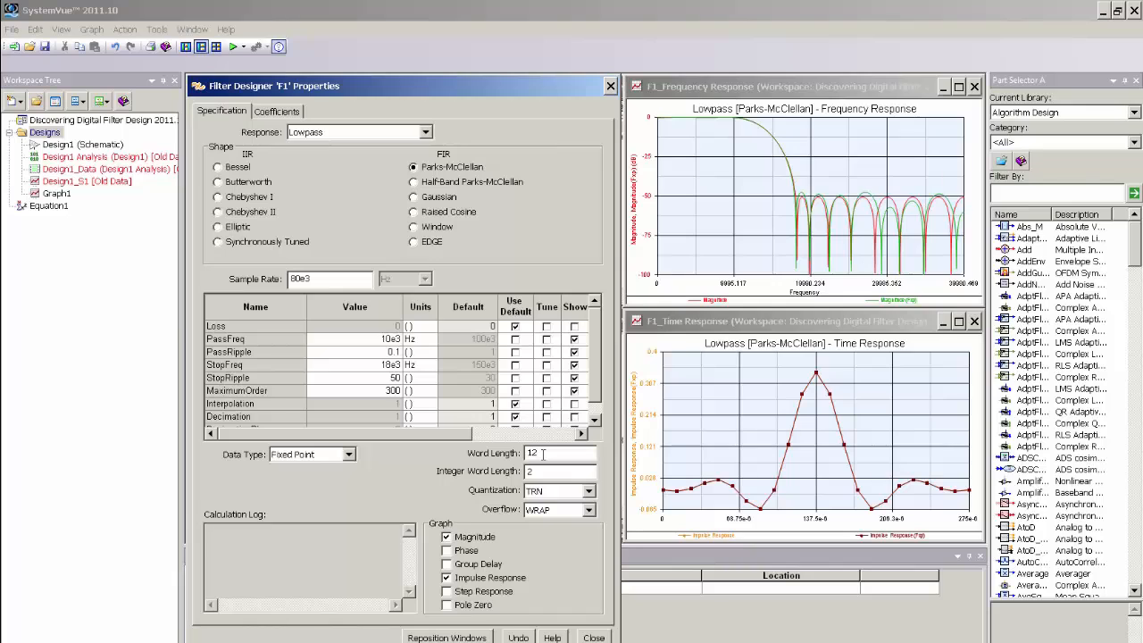
key("BackSpace")
type("1")
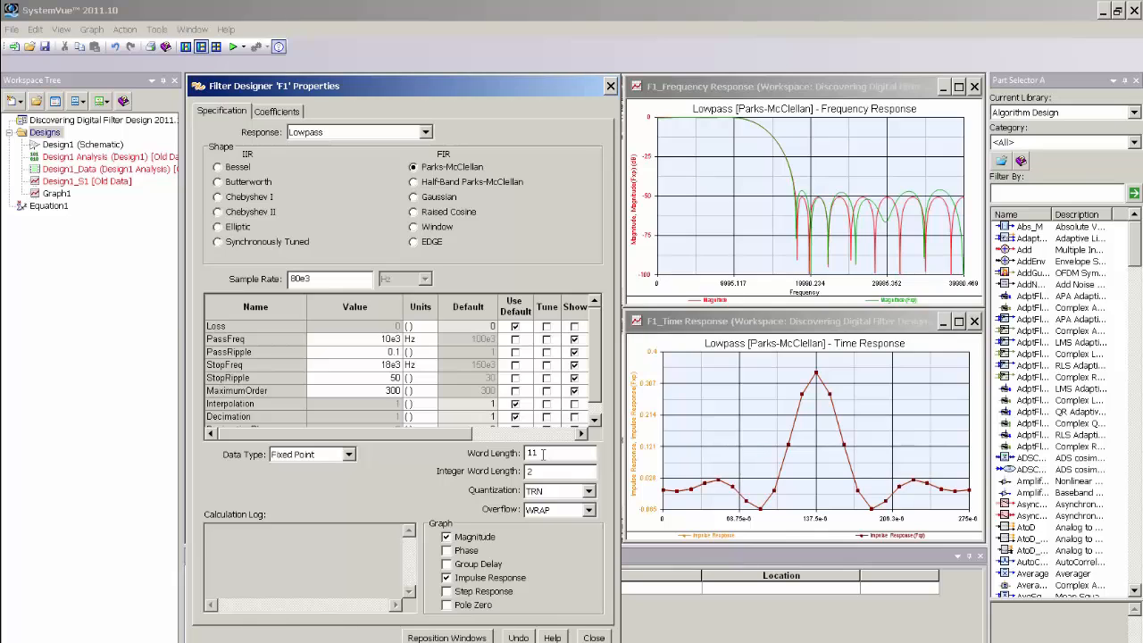
key("BackSpace")
type("0")
key("Return")
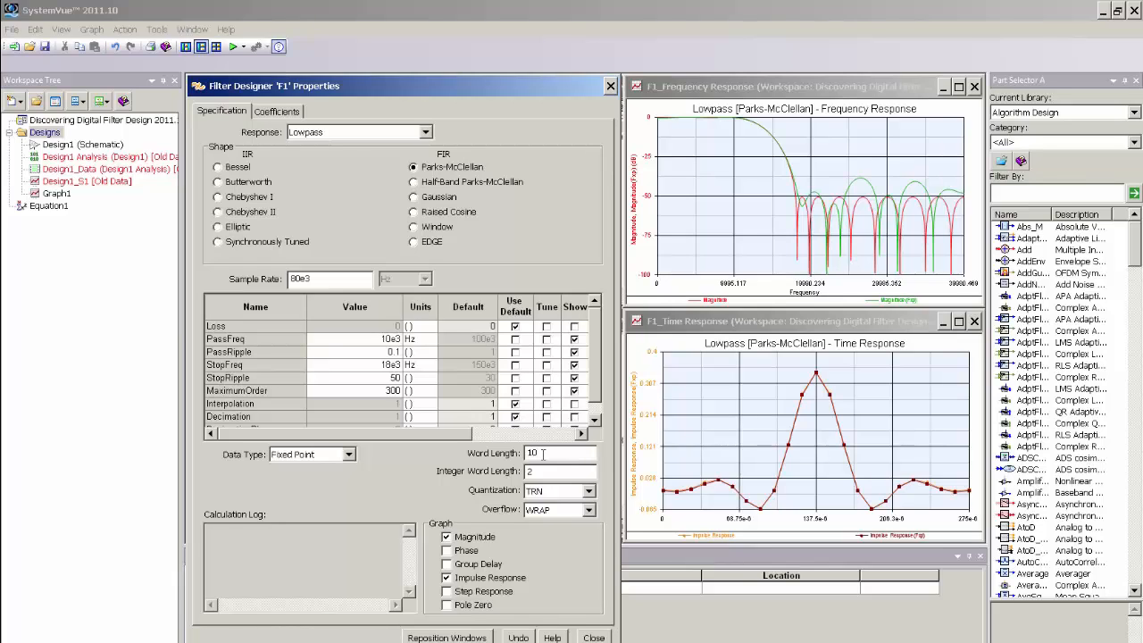
- Re-enter the word length, checking 14 and settling on 12 bits
key("BackSpace")
type("2")
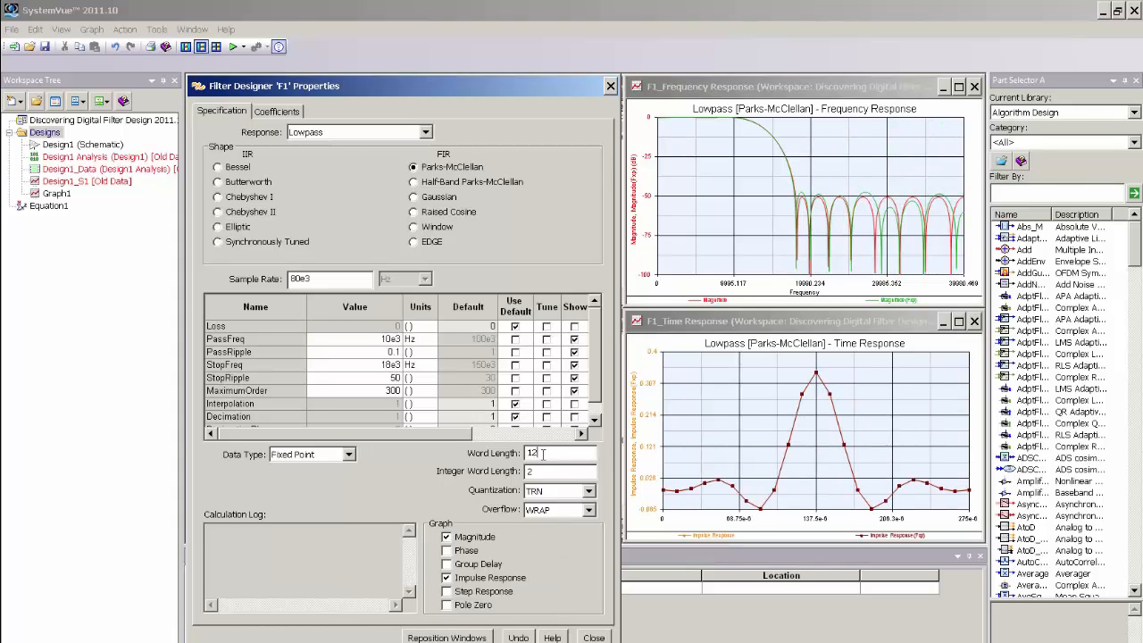
key("BackSpace")
type("4")
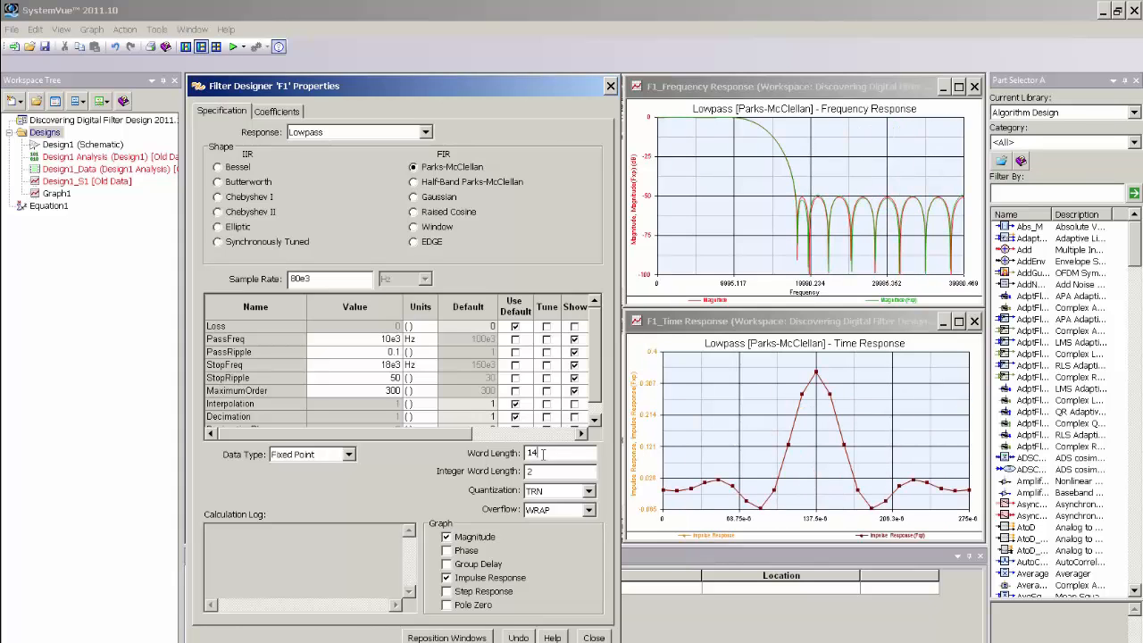
key("BackSpace")
type("2")
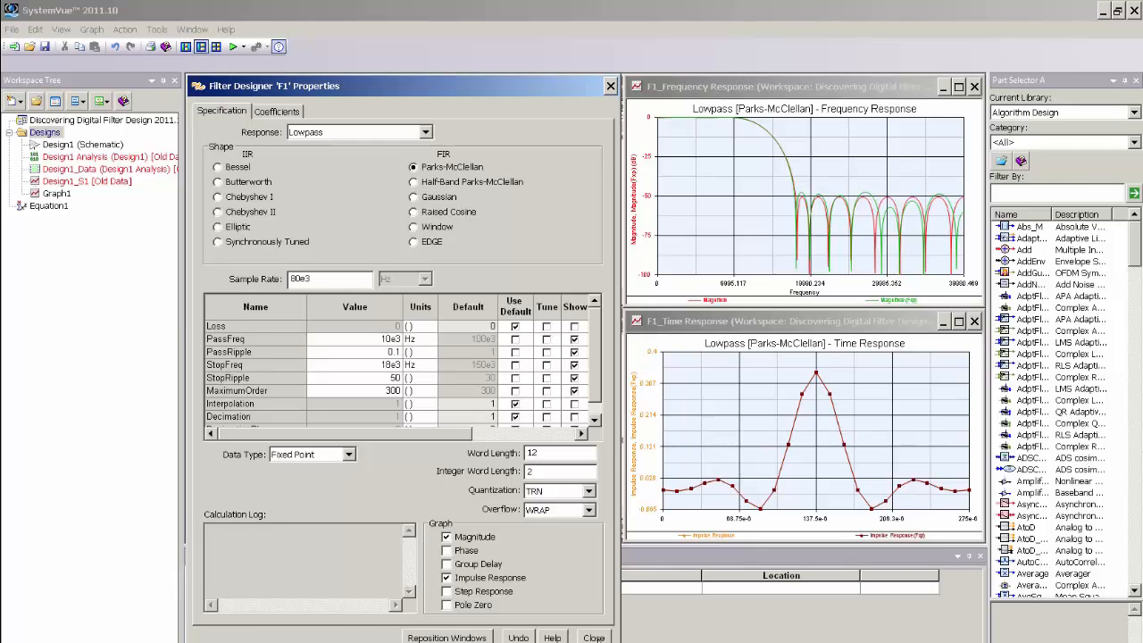
- Return to the maximized schematic, move impulse source I1 left and delete its wire to F1
left_click(594, 637)
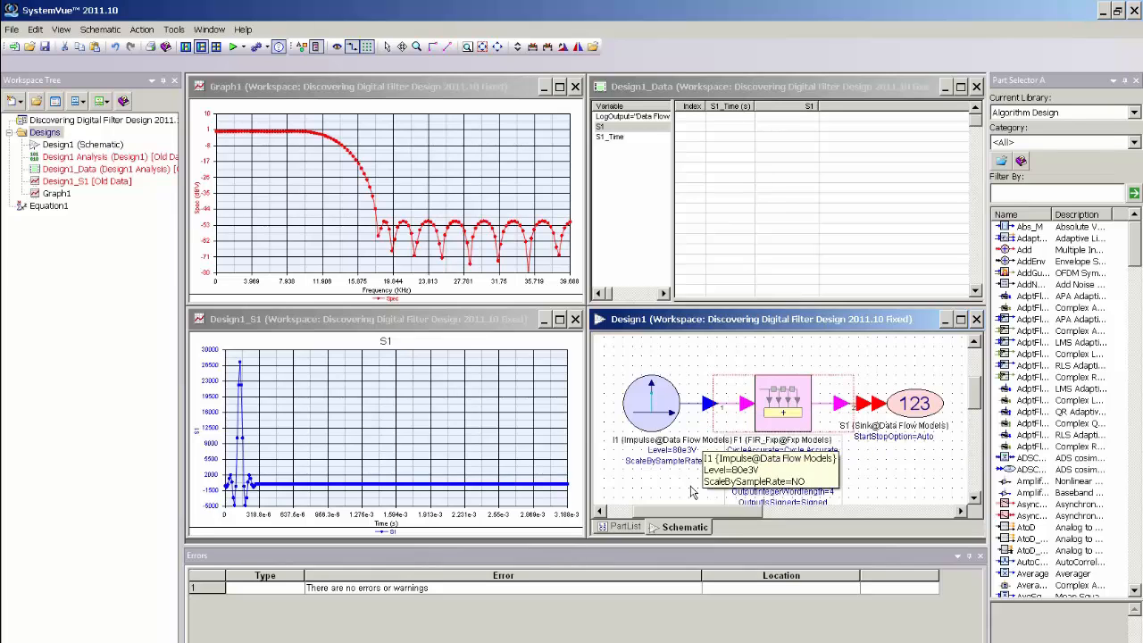
double_click(758, 324)
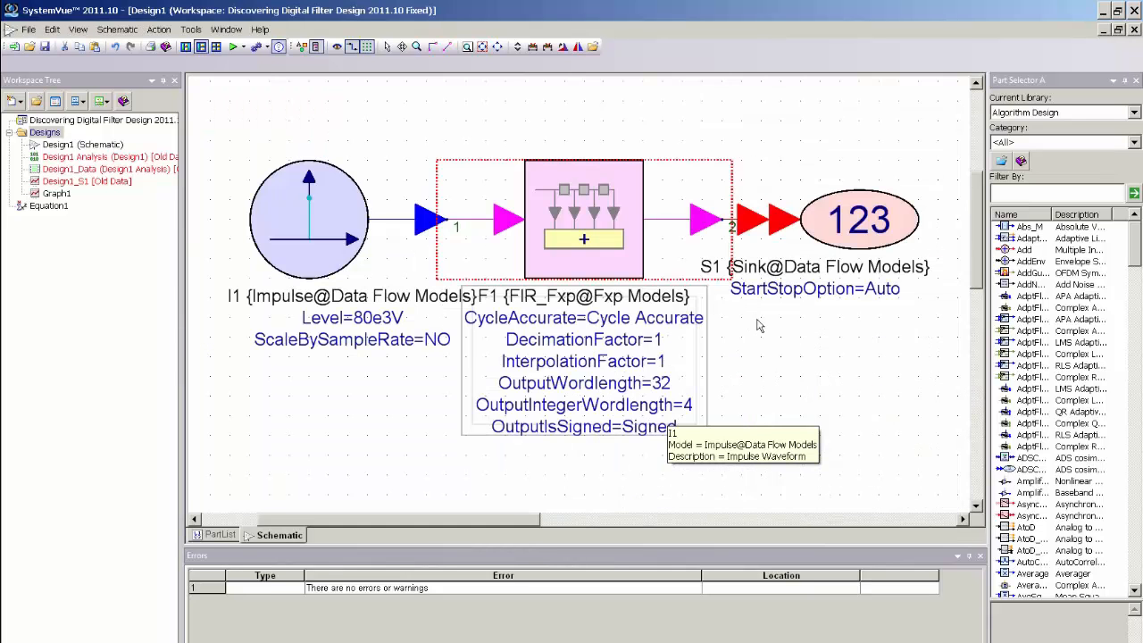
scroll(579, 295, "up", 1)
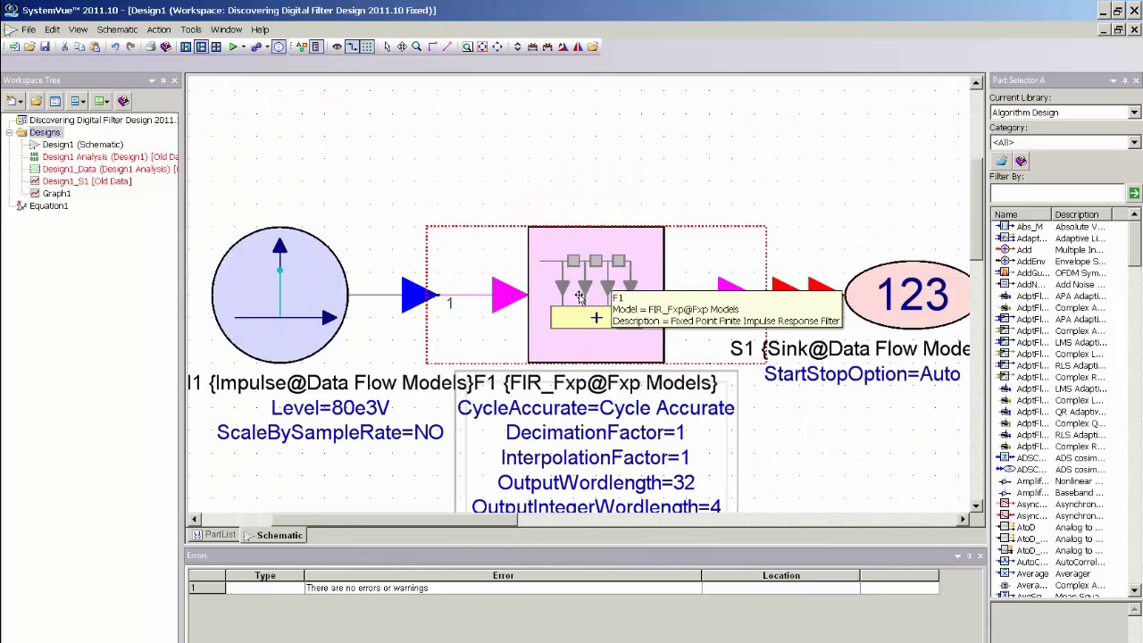
scroll(578, 295, "down", 1)
scroll(578, 294, "down", 1)
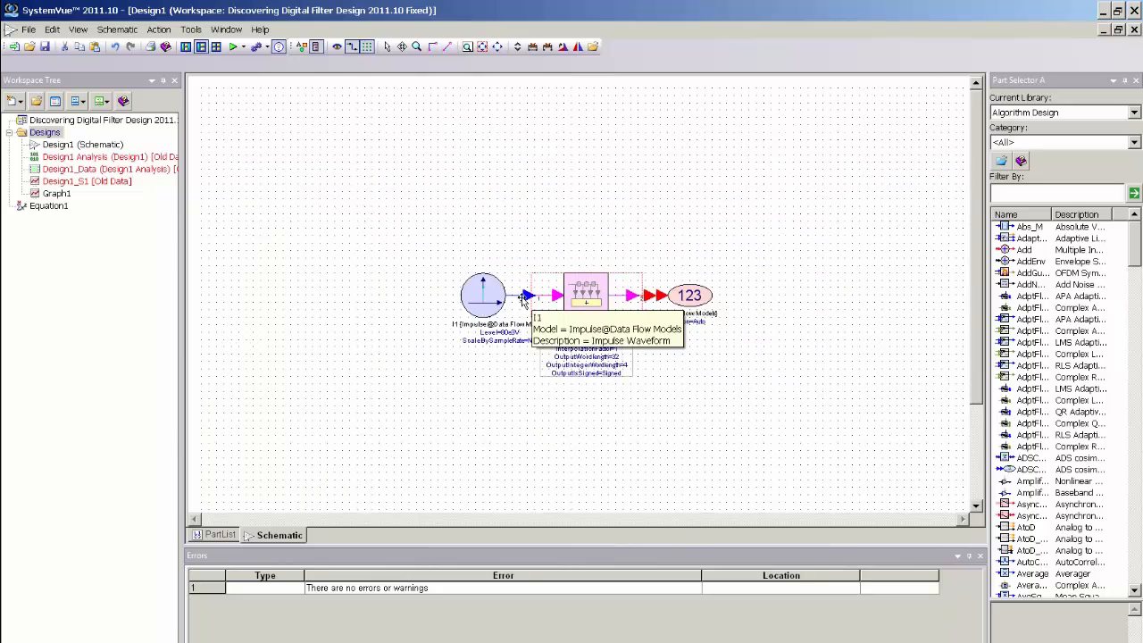
left_click_drag(506, 295, 335, 295)
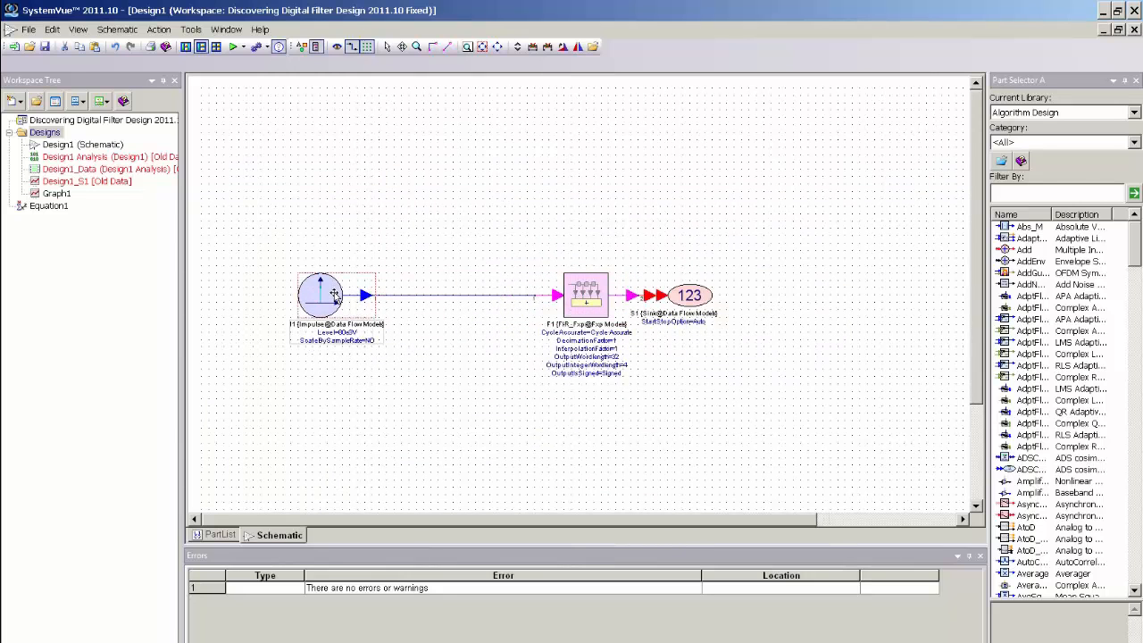
left_click(456, 296)
key("Delete")
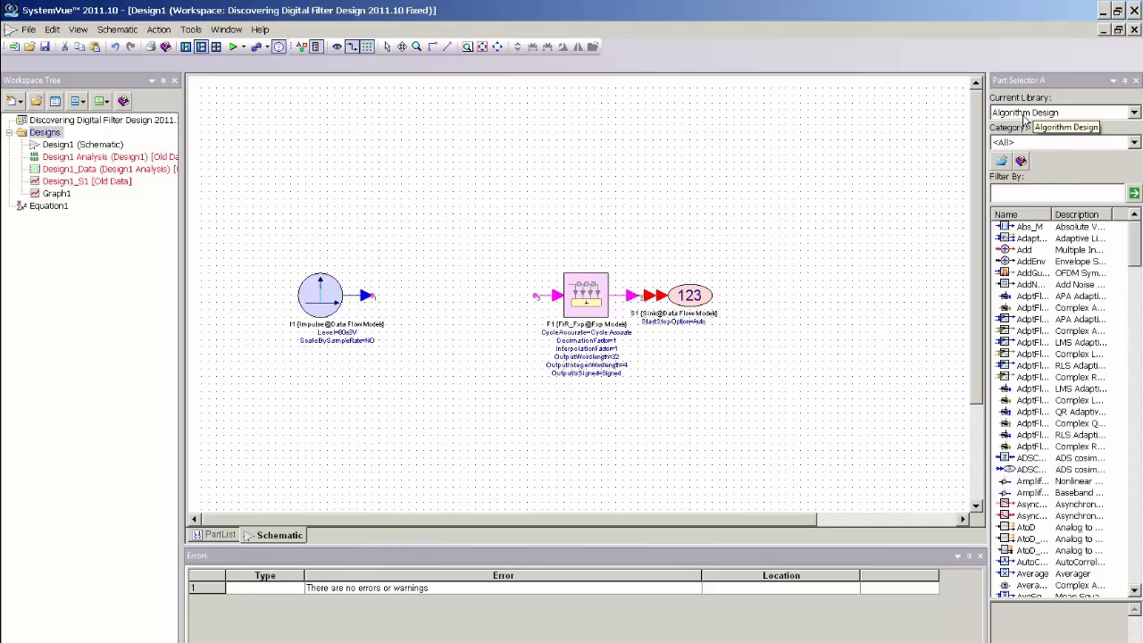
- Filter the Hardware Design library parts for FloatToFxp
left_click(1025, 112)
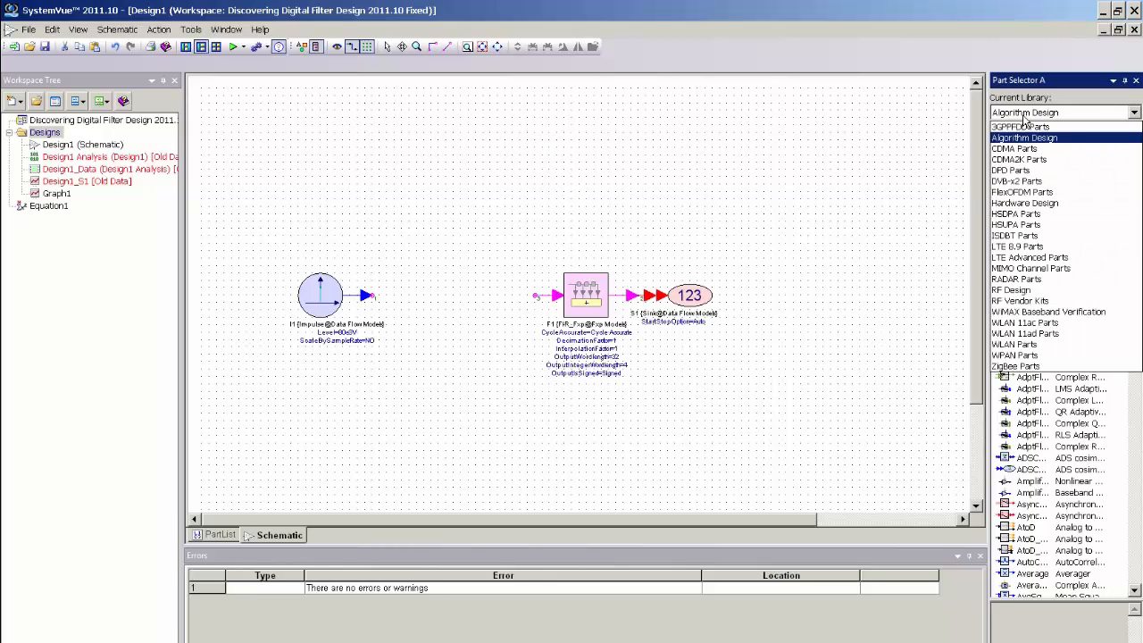
left_click(1026, 204)
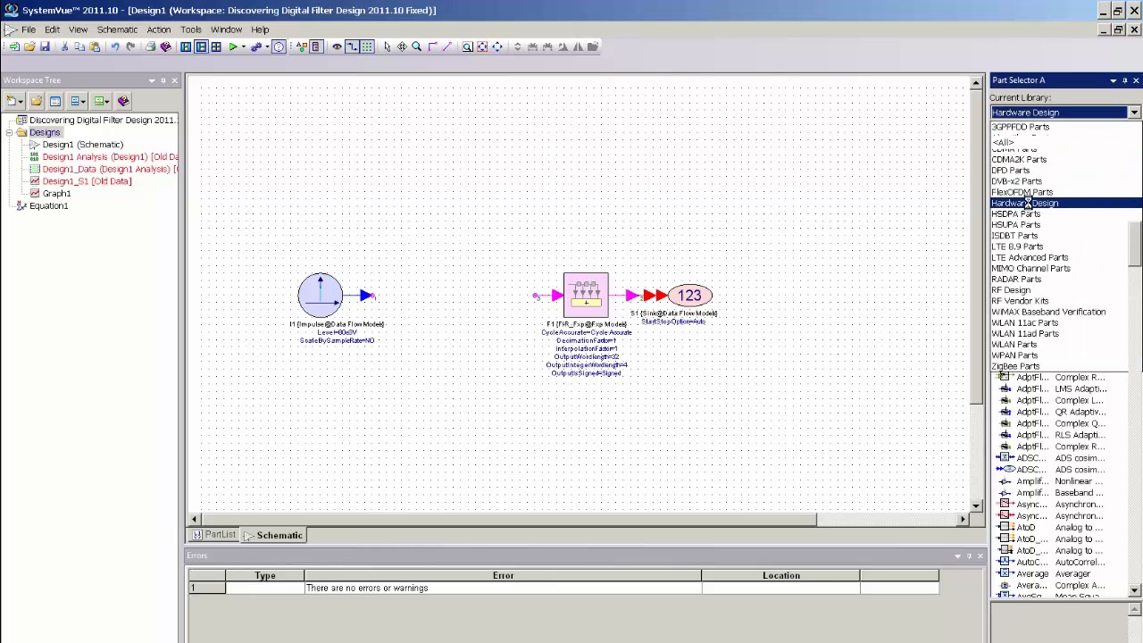
left_click(1028, 192)
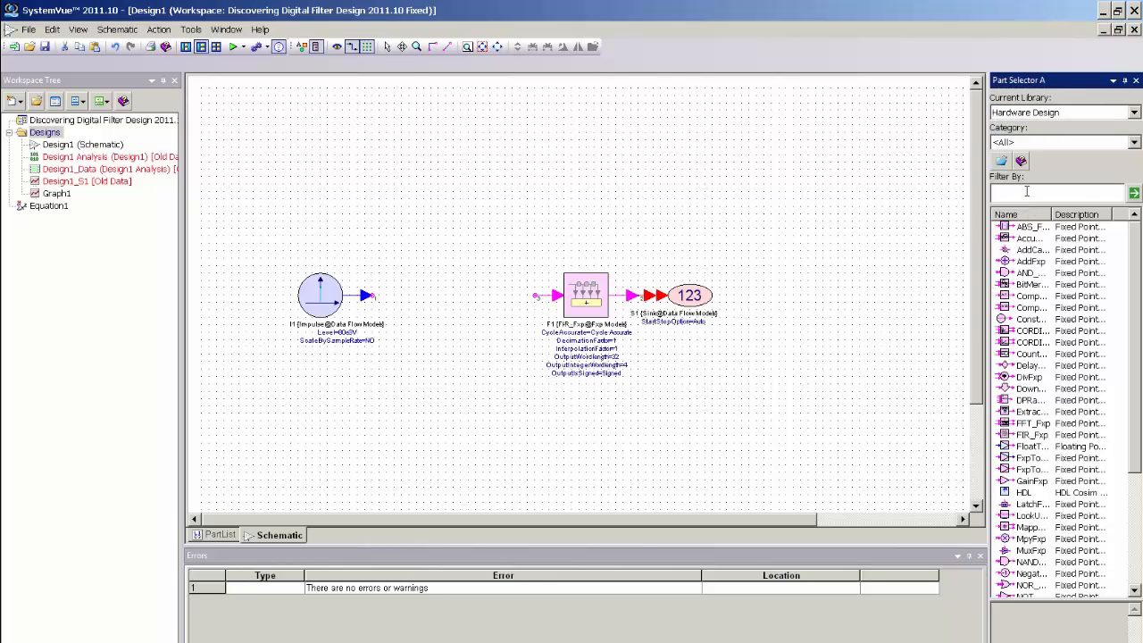
type("Fl")
type("oatToFix")
key("Return")
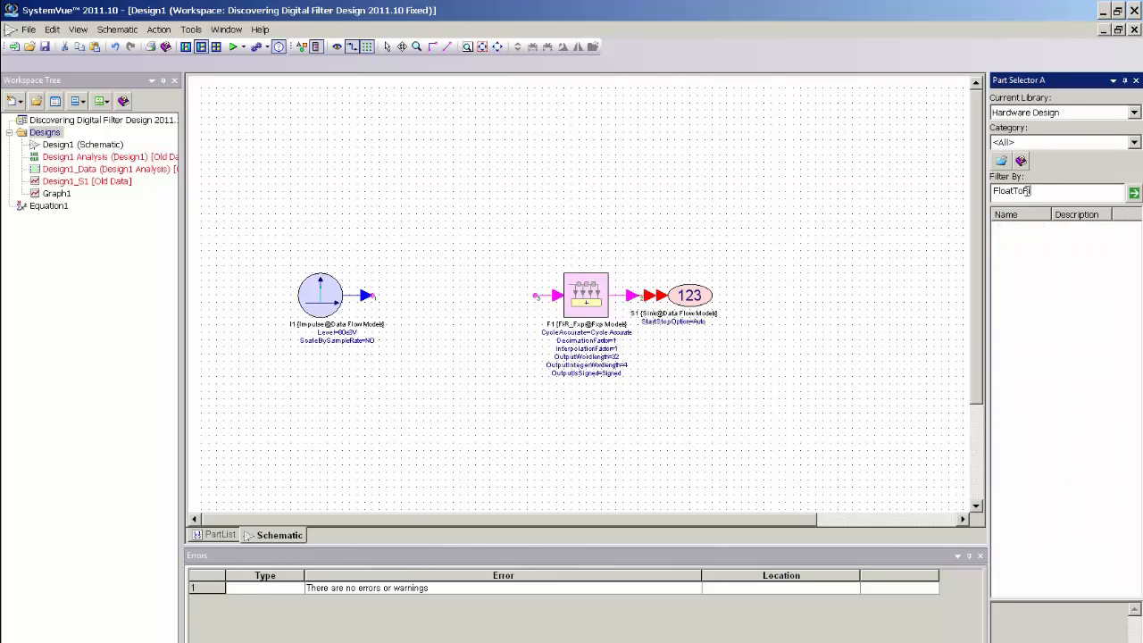
key("BackSpace")
key("BackSpace")
type("x")
type("xp")
- Place a FloatToFxp converter before F1 and move I1 next to it
mouse_move(1025, 227)
left_mouse_down()
mouse_move(914, 258)
mouse_move(453, 281)
mouse_move(478, 308)
left_mouse_up()
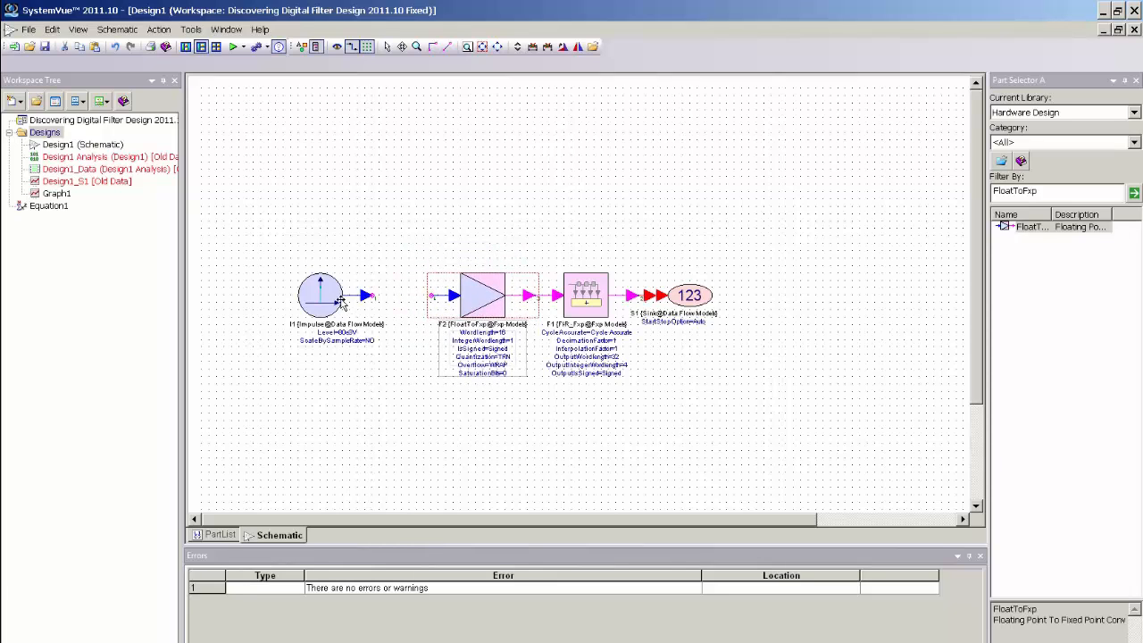
left_click_drag(336, 299, 396, 297)
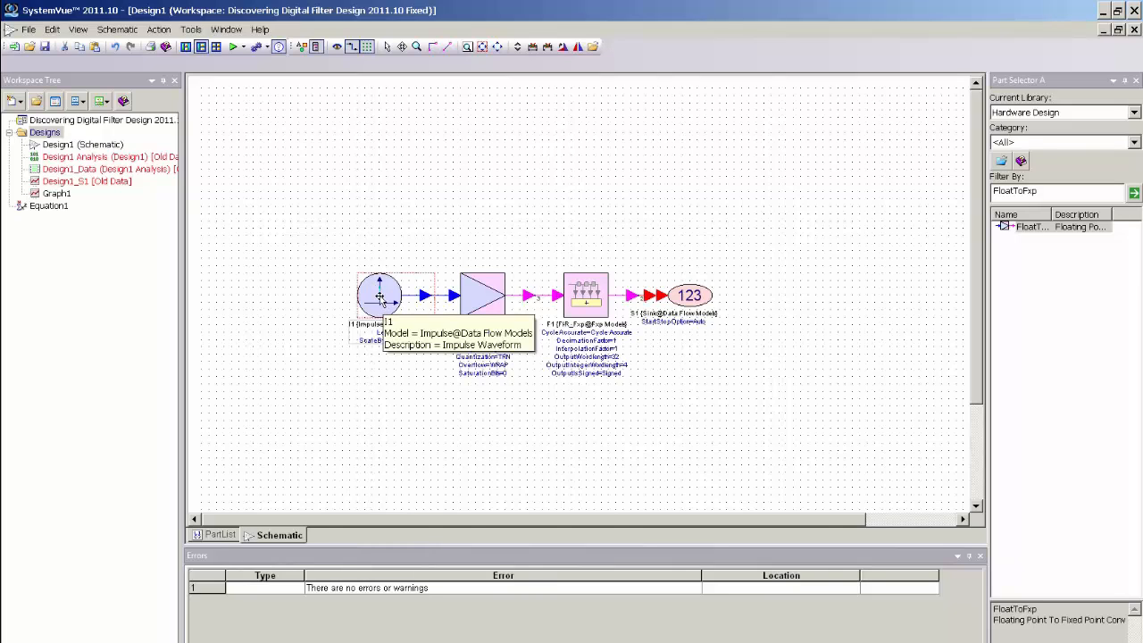
- Change the Impulse source I1 Level from 30e3 to 1 V
double_click(379, 295)
left_click(522, 310)
double_click(527, 309)
type("1")
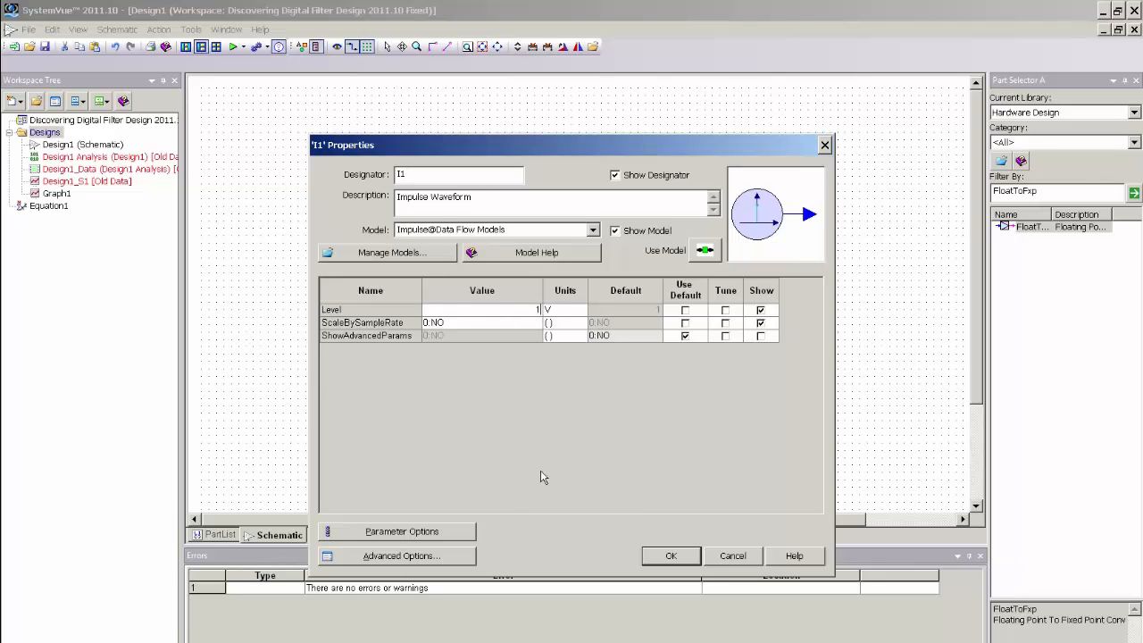
left_click(671, 556)
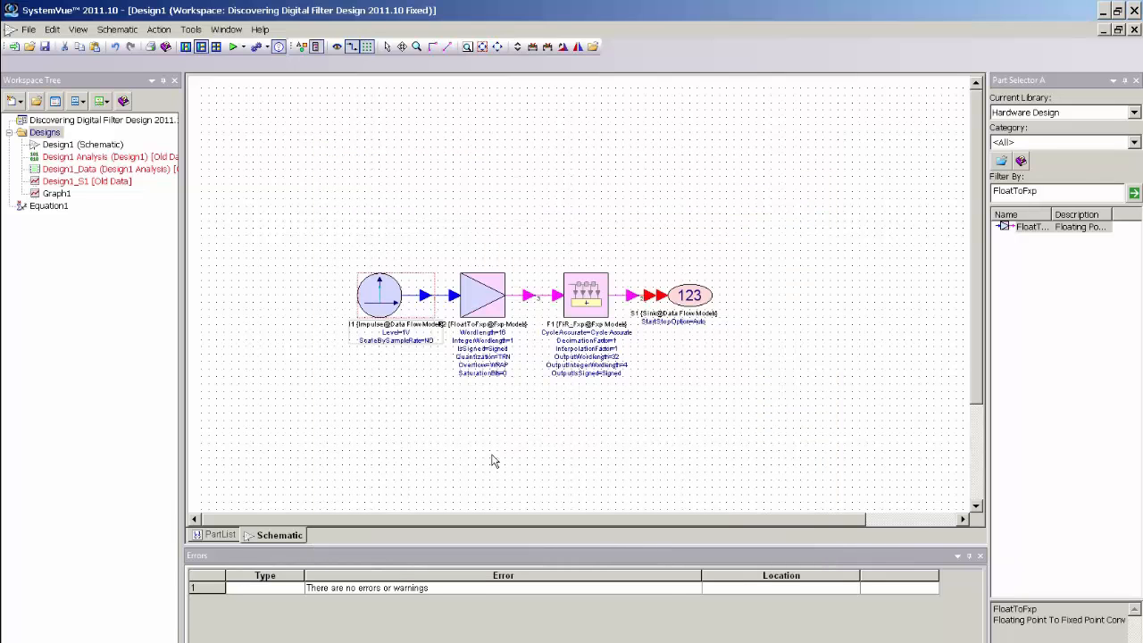
- Set converter F2 to a 32-bit word, IsSigned 1:Signed and IntegerWordlength 2
double_click(482, 295)
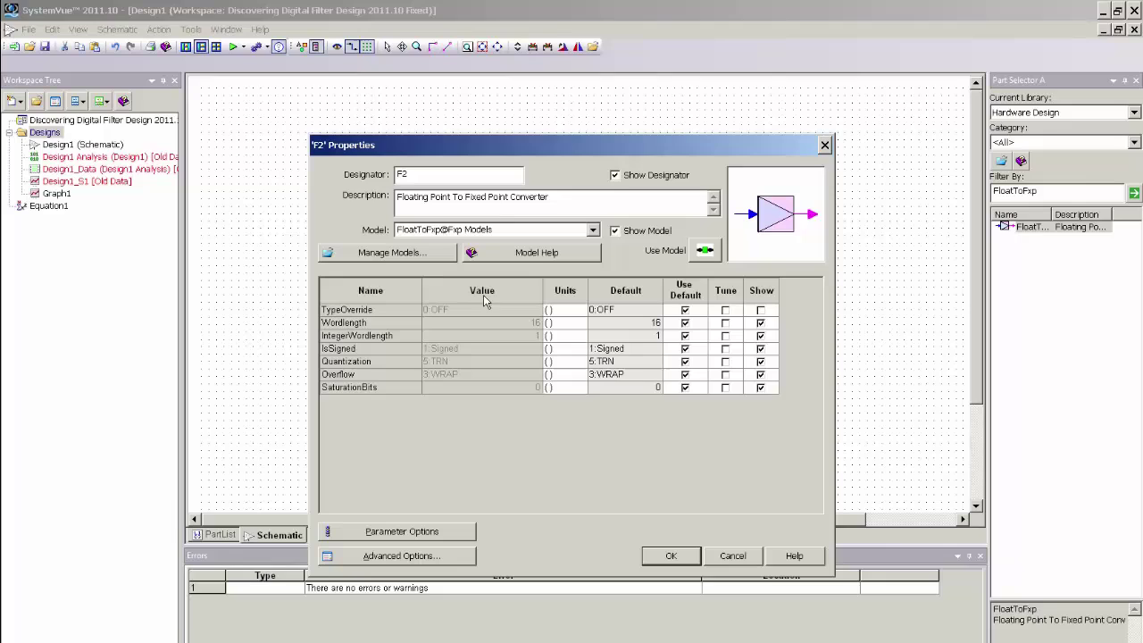
double_click(528, 322)
type("2")
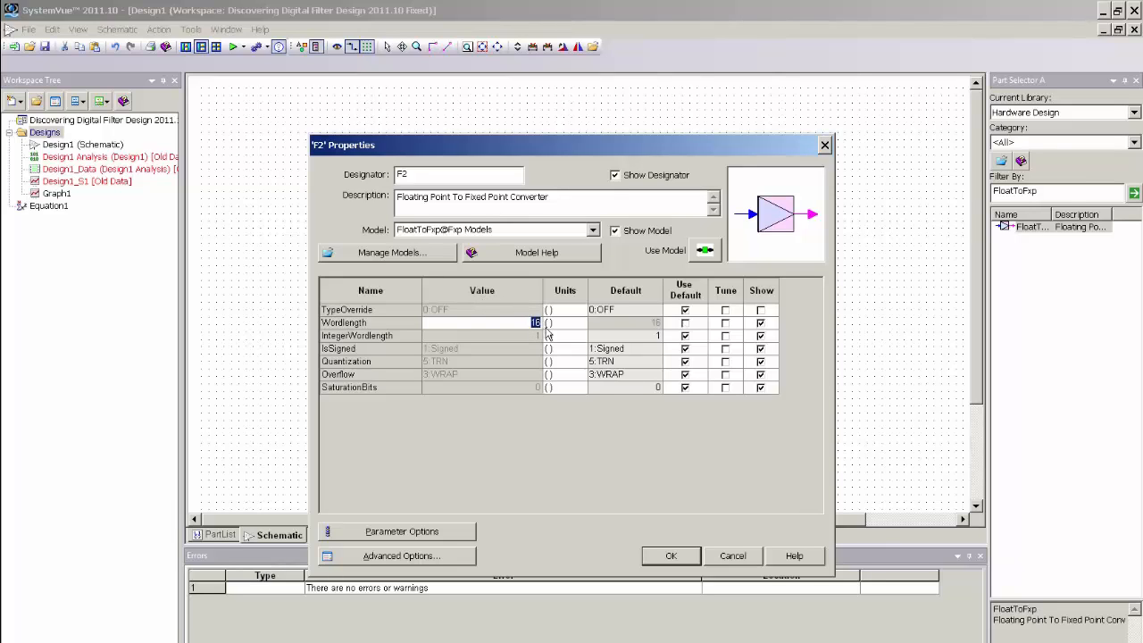
key("BackSpace")
type("32")
left_click(482, 348)
left_click(534, 348)
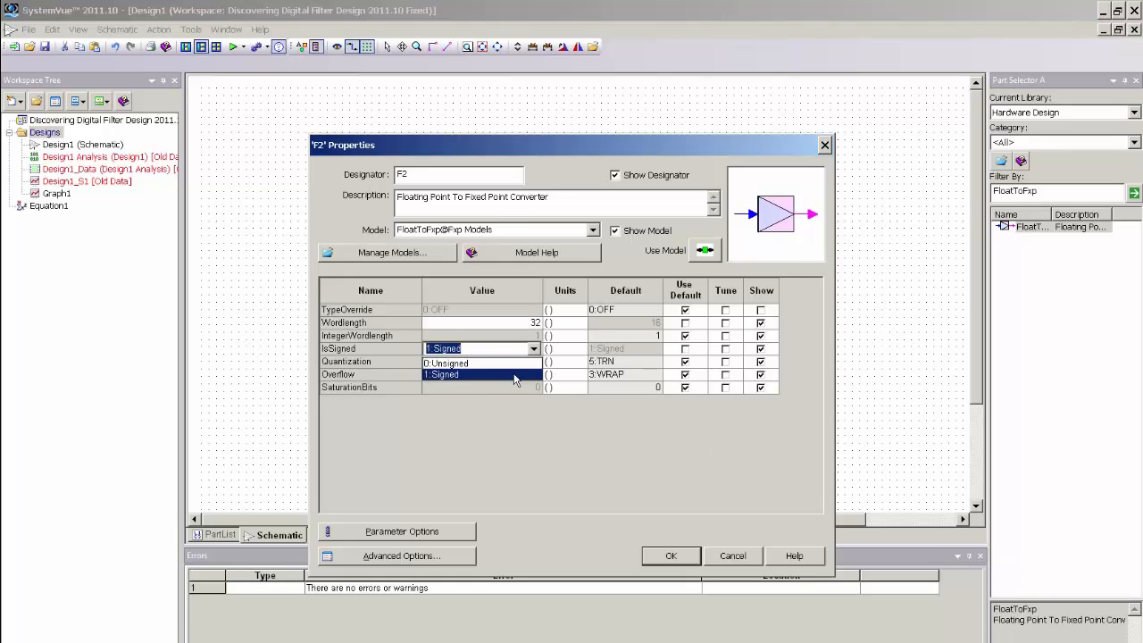
left_click(515, 375)
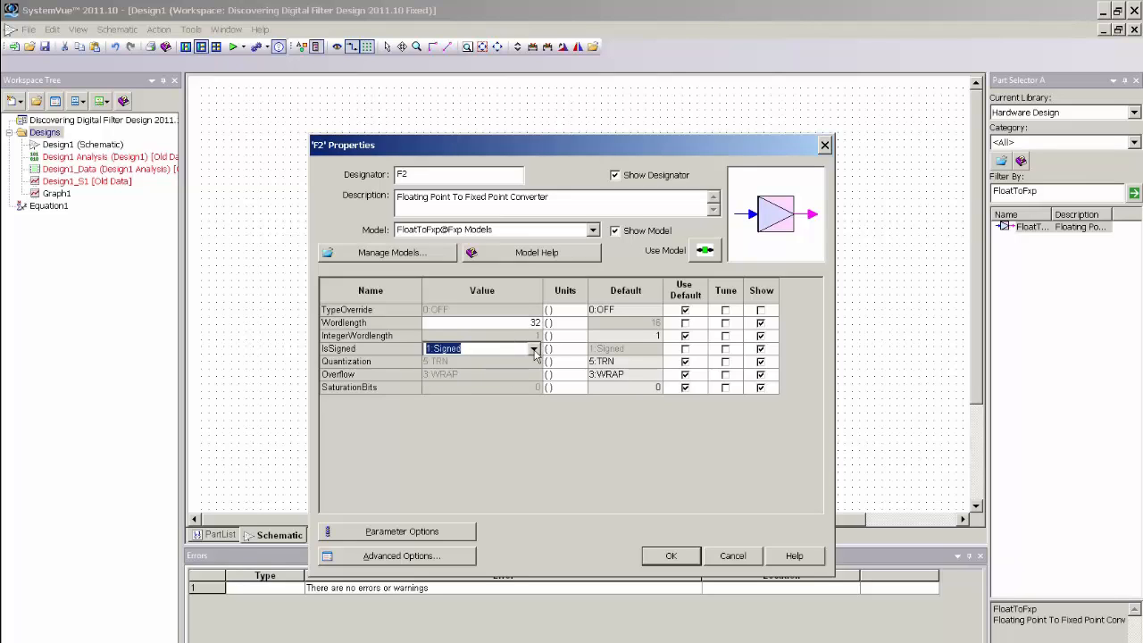
left_click(539, 337)
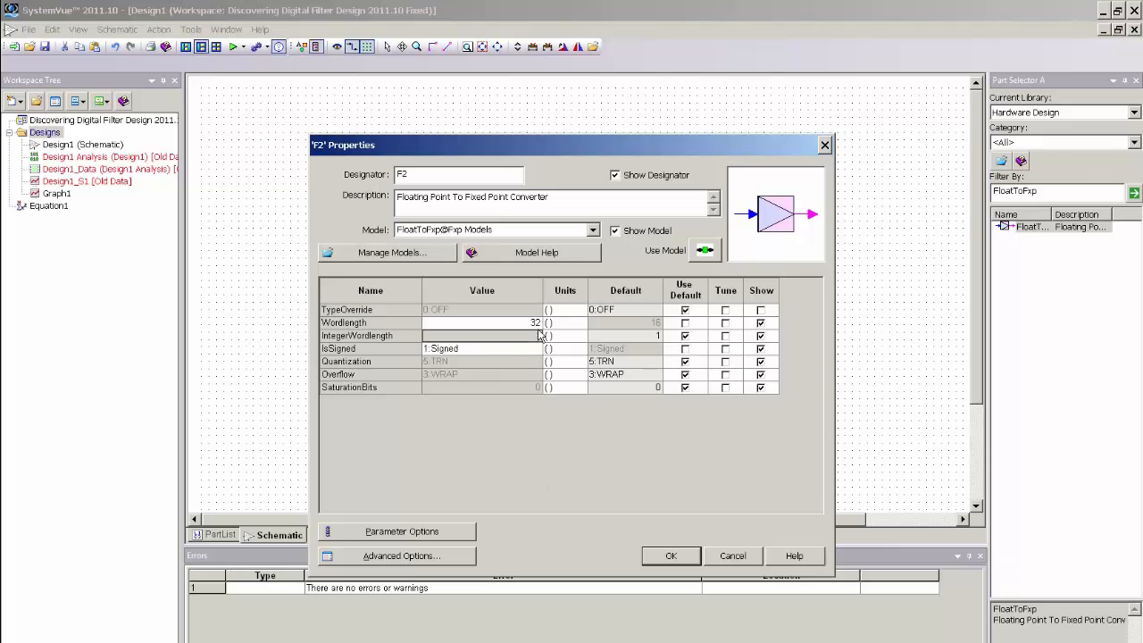
type("2")
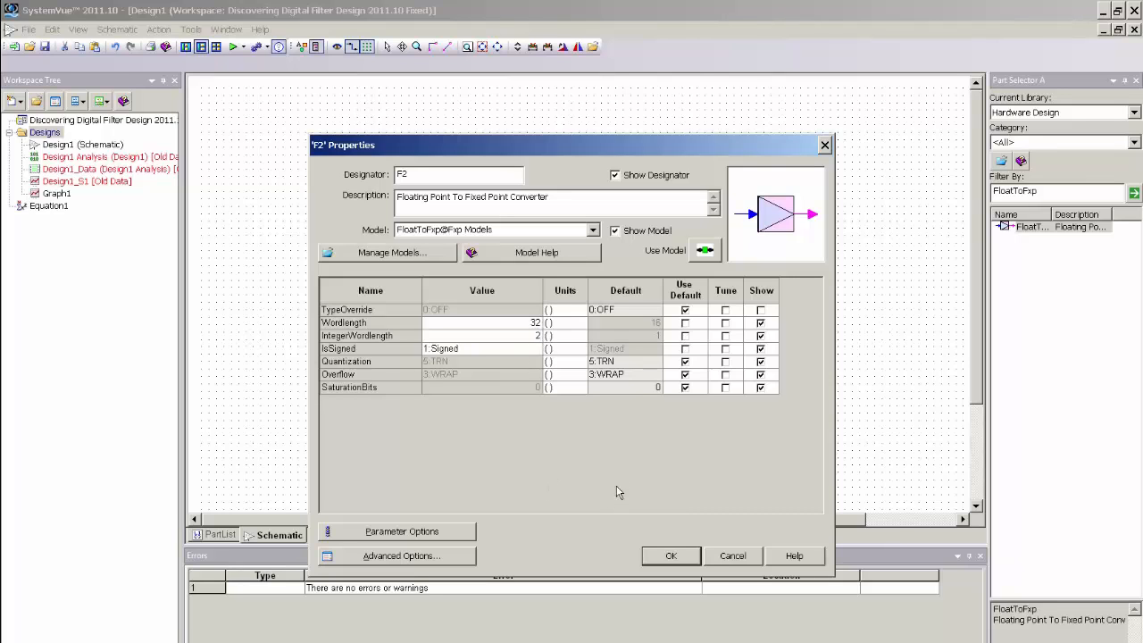
- Apply F2's settings, move sink S1 right and delete its wire from F1
left_click(671, 555)
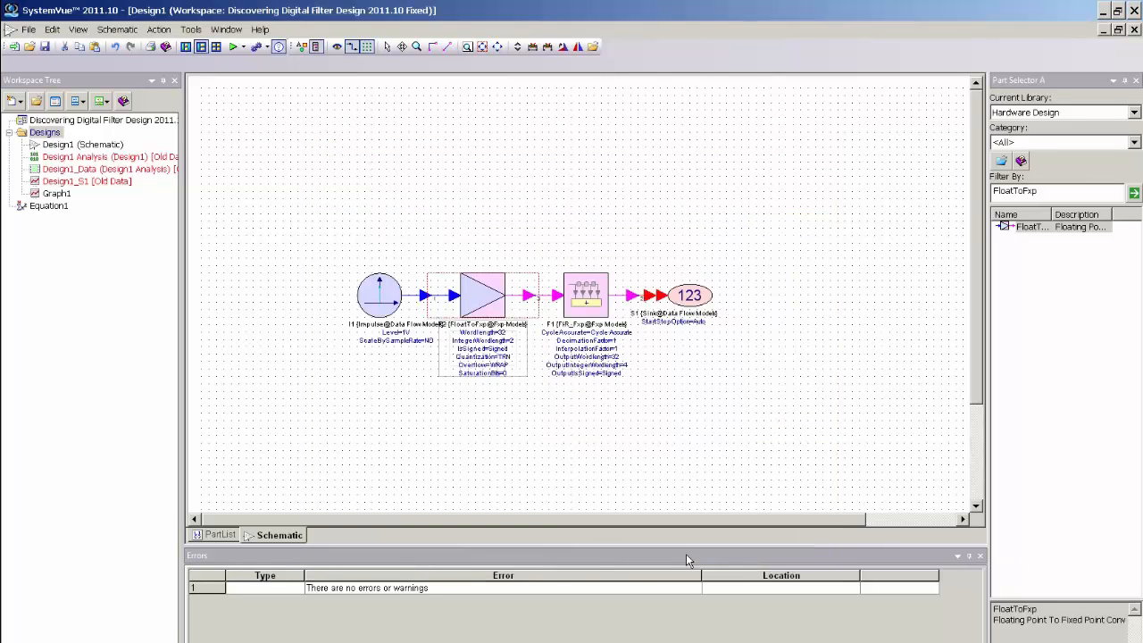
left_click_drag(692, 295, 850, 295)
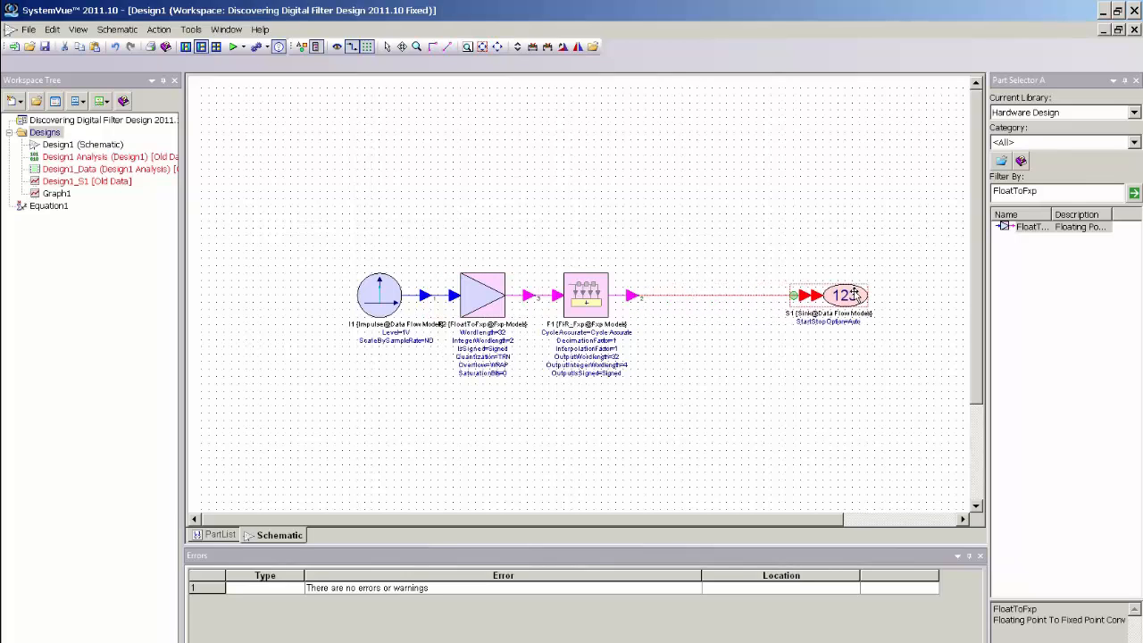
left_click(718, 296)
key("Delete")
left_click_drag(840, 291, 846, 300)
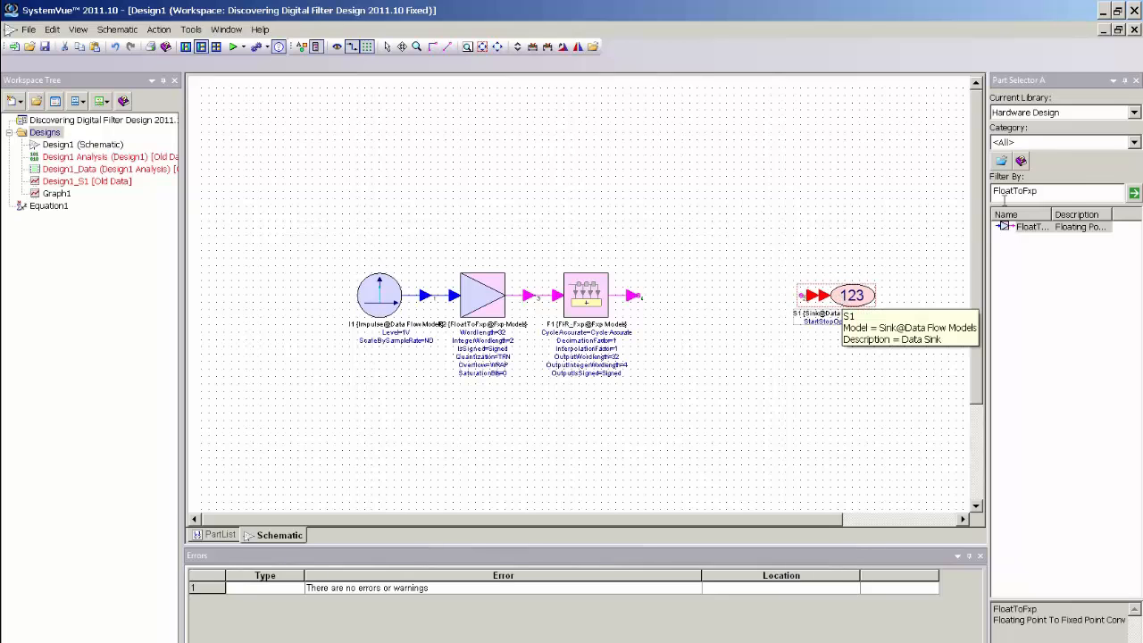
- Place a Gain block from the Algorithm Design library between F1 and the sink
left_click(1014, 113)
left_click(1012, 144)
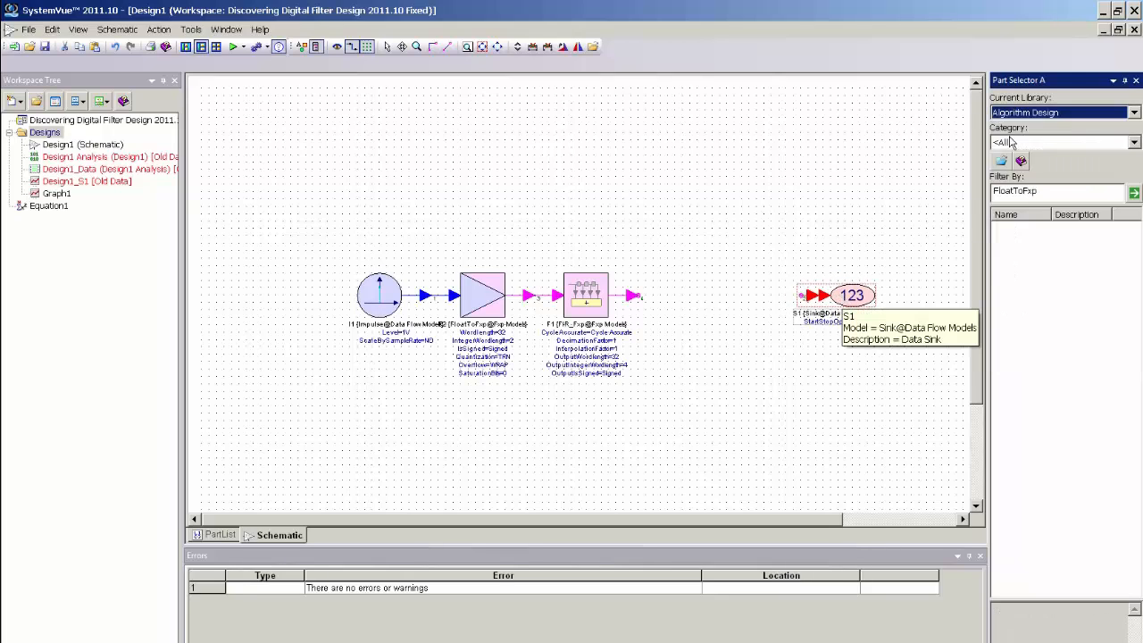
double_click(1018, 192)
type("g")
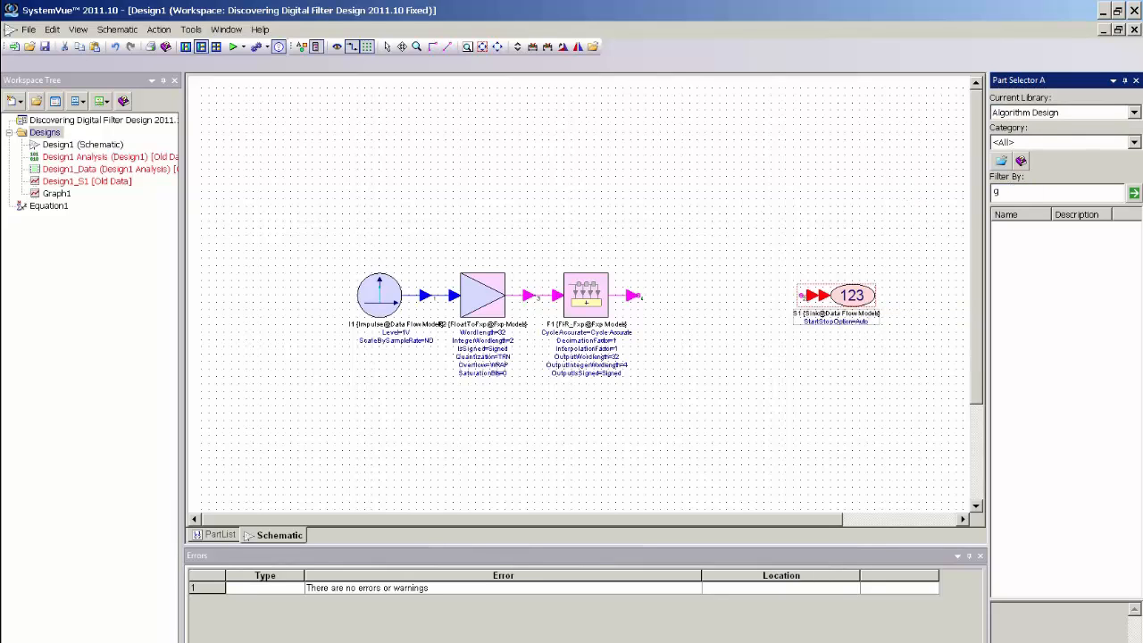
type("ain")
key("Return")
left_click(1024, 227)
left_click(671, 295)
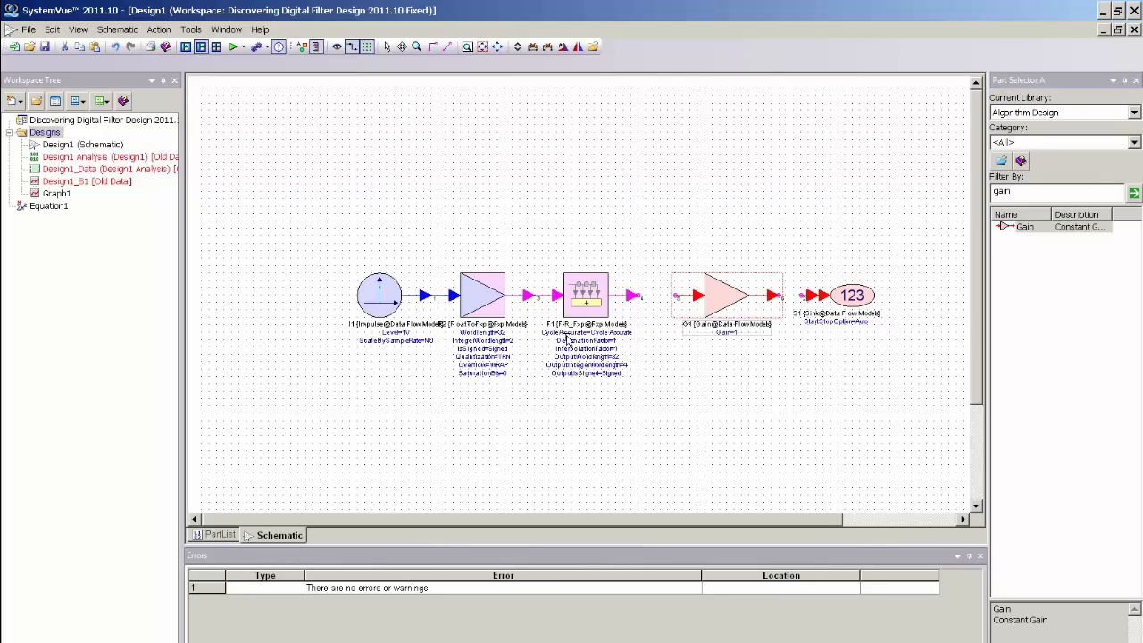
mouse_move(725, 303)
left_mouse_down()
mouse_move(689, 298)
mouse_move(746, 299)
left_mouse_up()
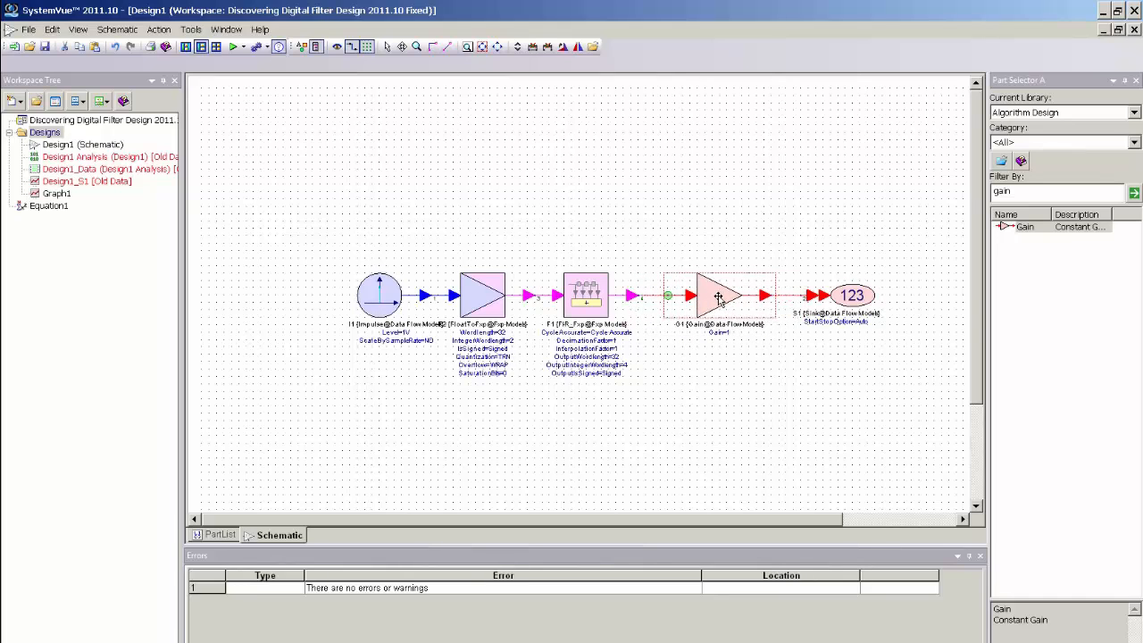
- Set Gain block G1's gain to 80e3
double_click(746, 299)
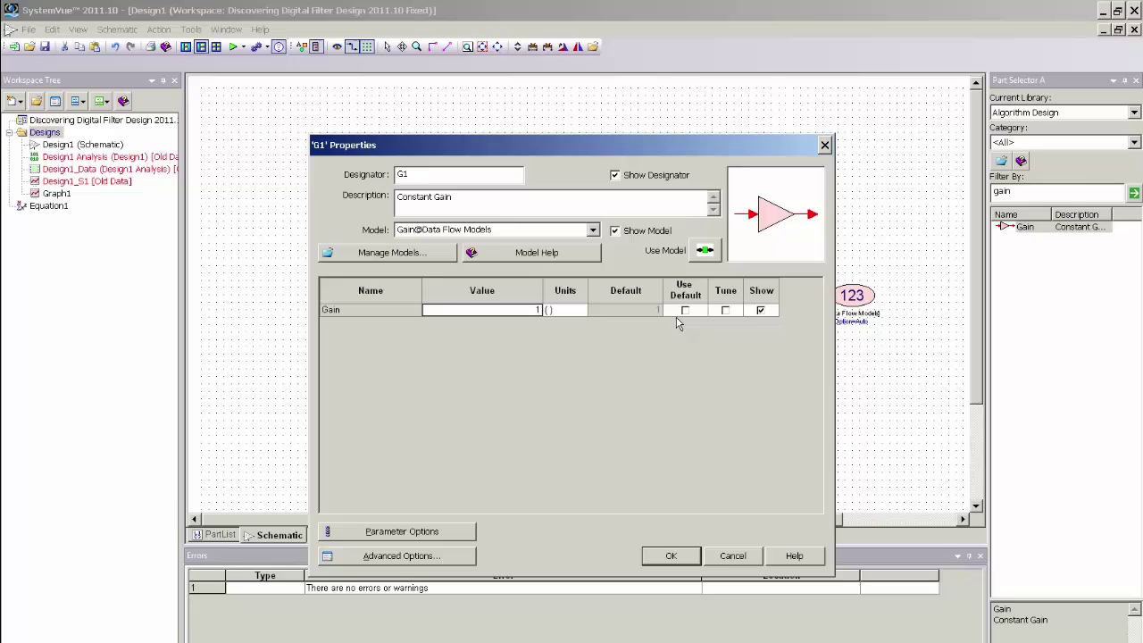
double_click(540, 310)
type("80e3")
left_click(674, 555)
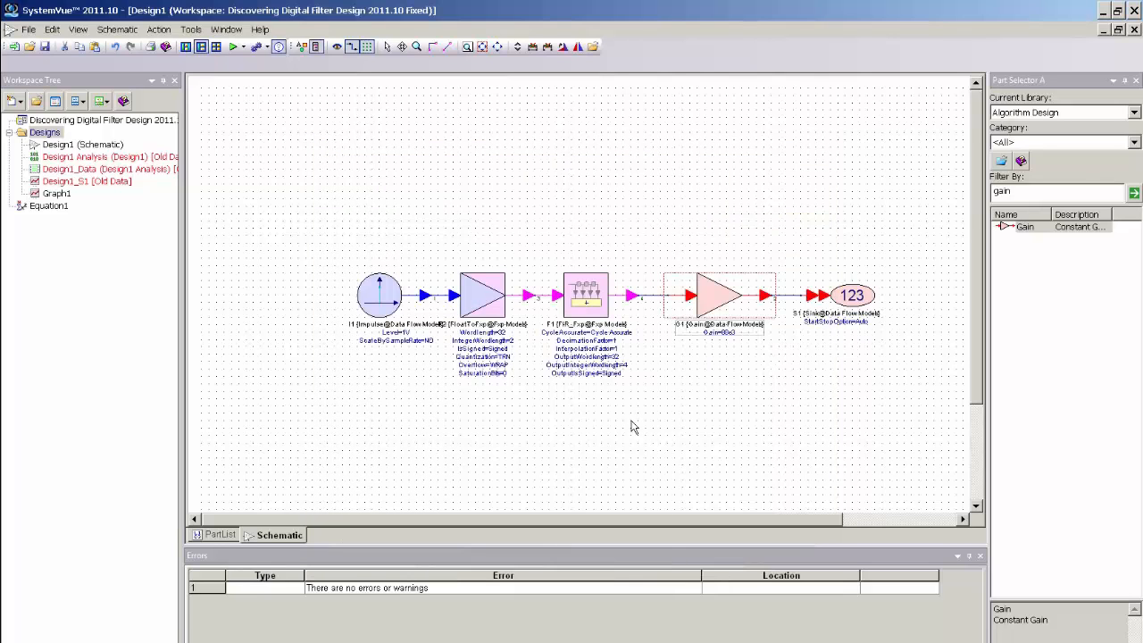
- Show the result windows beside the schematic and run the simulation
left_click(1118, 30)
left_click(243, 50)
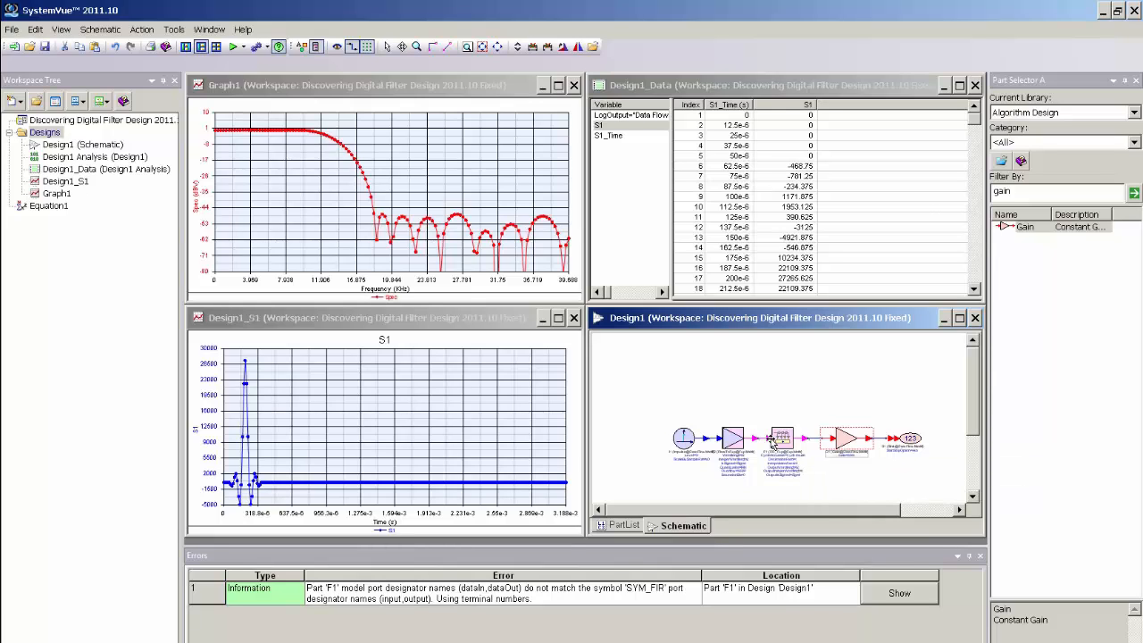
- Maximize the Design1 schematic and shift the Impulse and FloatToFxp blocks slightly left
double_click(732, 318)
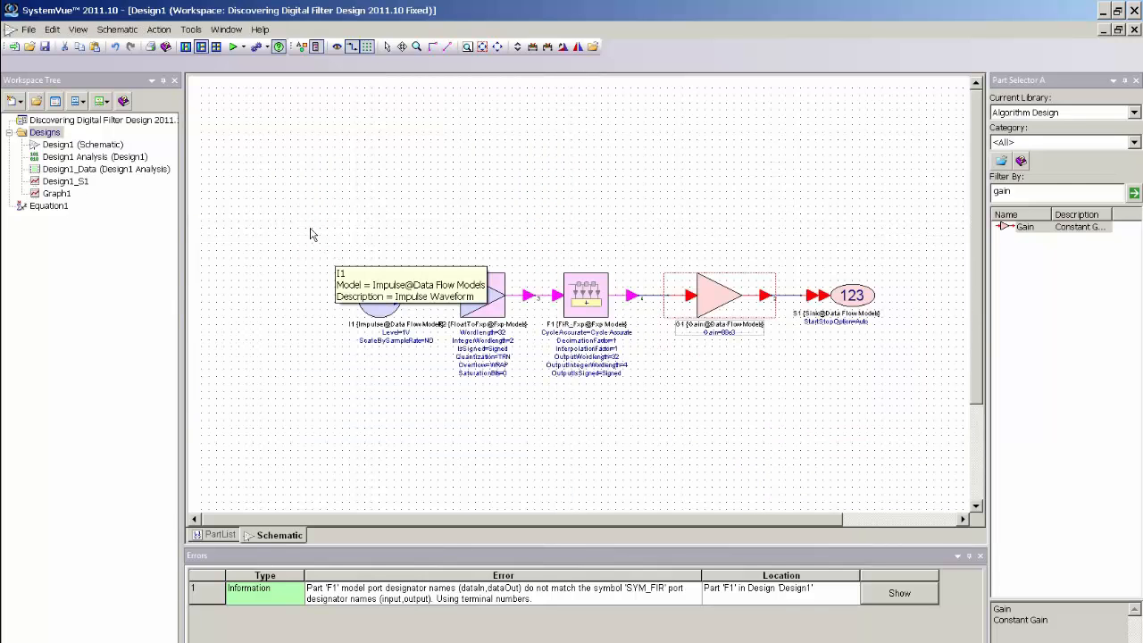
left_click_drag(303, 229, 567, 445)
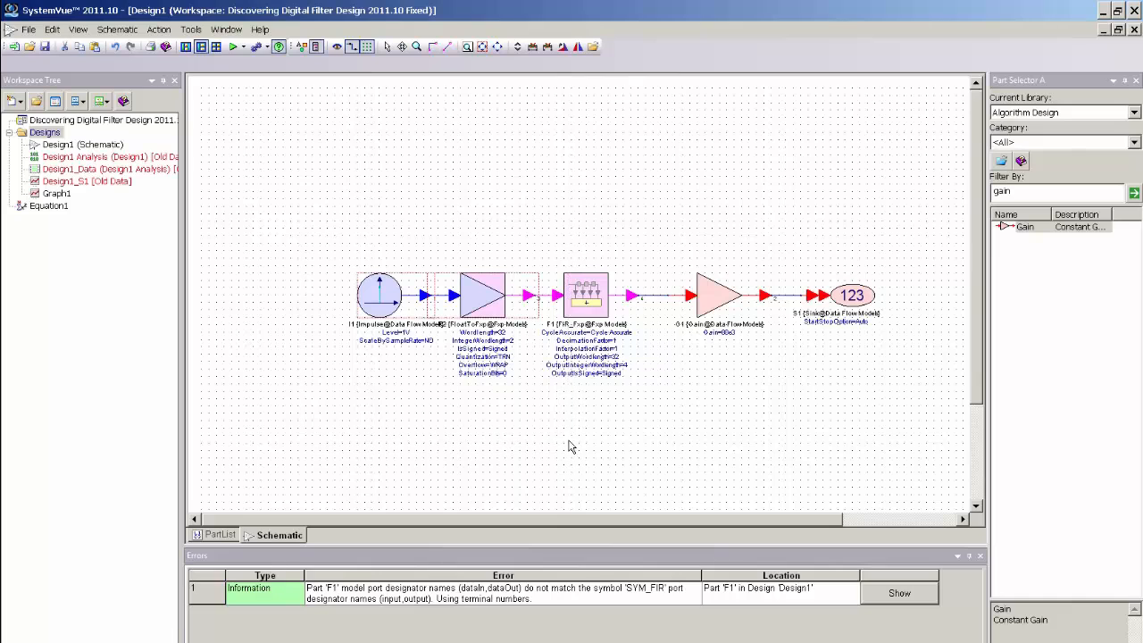
left_click_drag(482, 308, 453, 305)
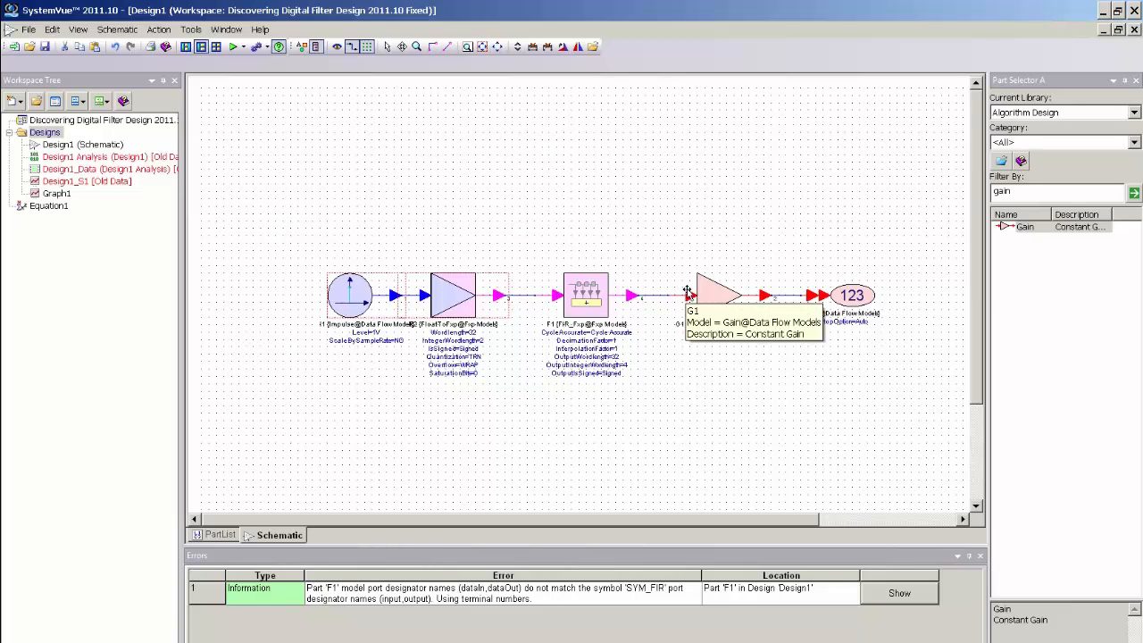
left_click(595, 301)
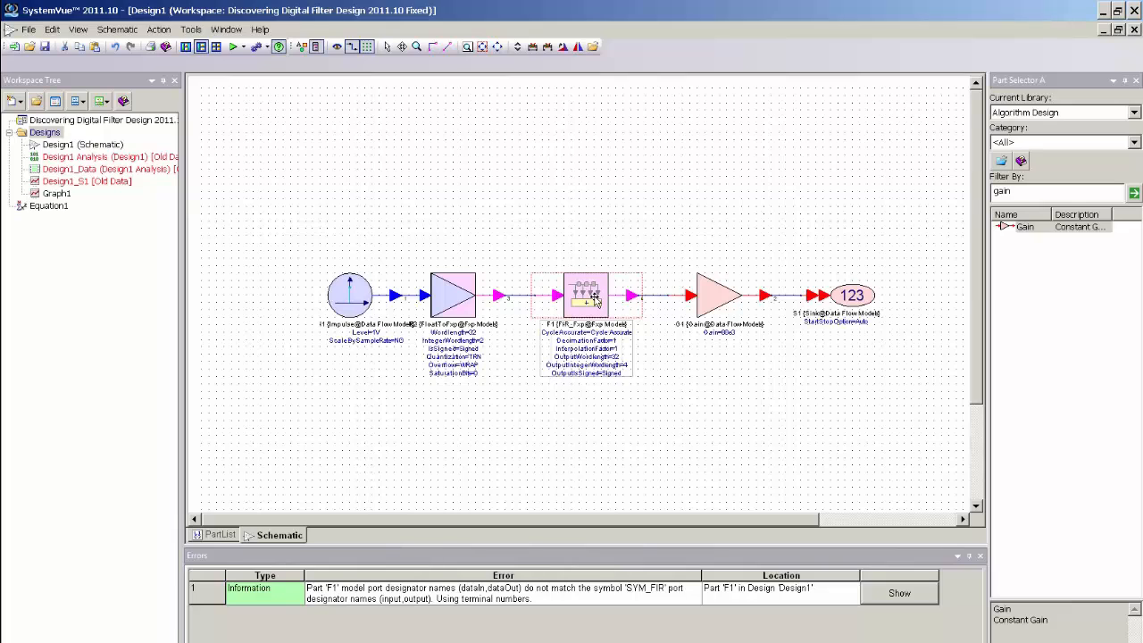
- Convert the FIR filter block into a subcircuit model named Fxp_FIR and return to Design1
right_click(596, 300)
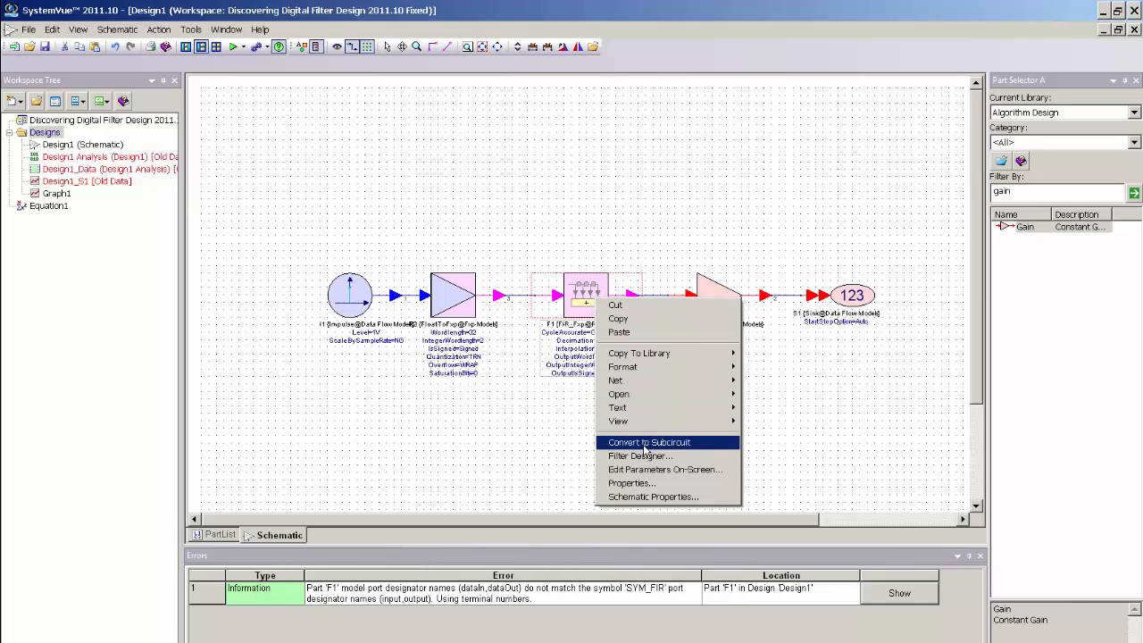
left_click(645, 444)
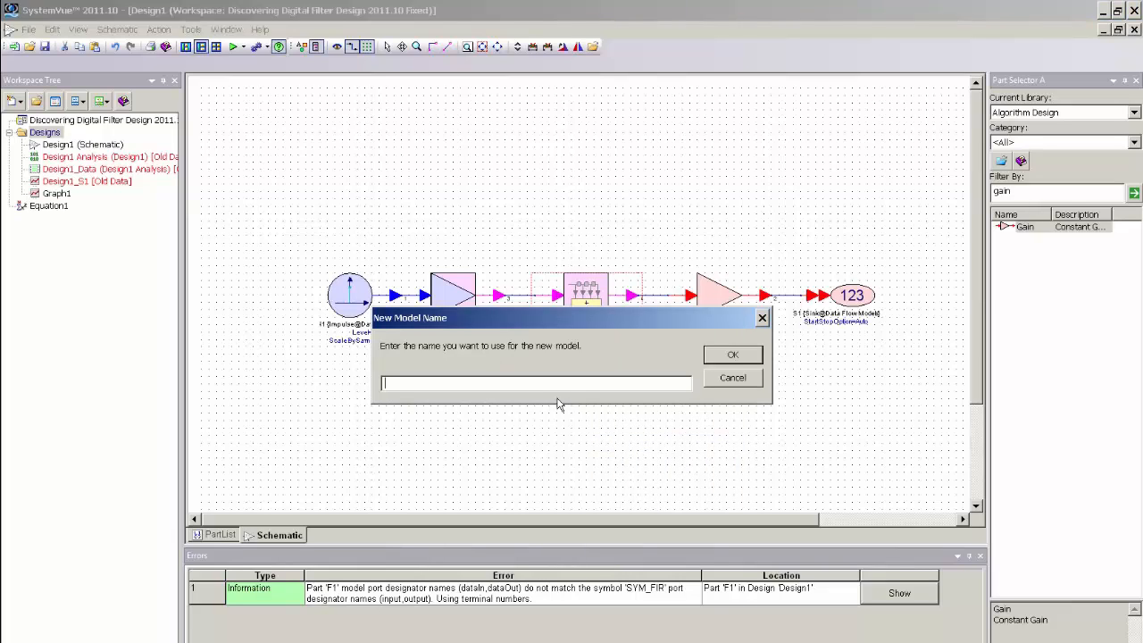
type("Fxp_FIR")
left_click(732, 354)
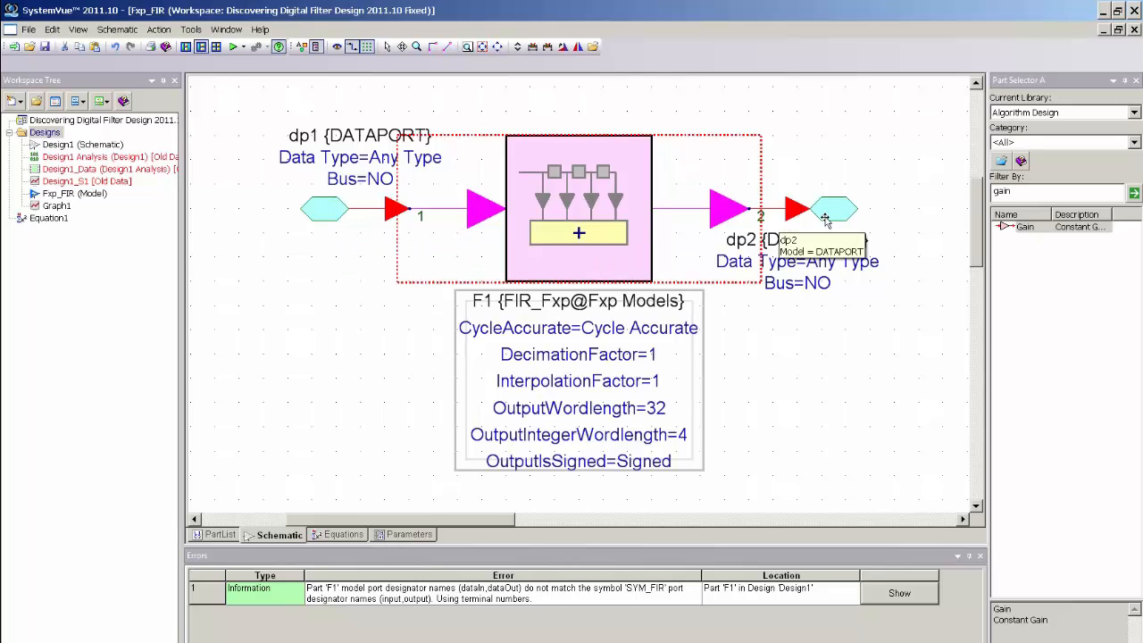
left_click(1134, 30)
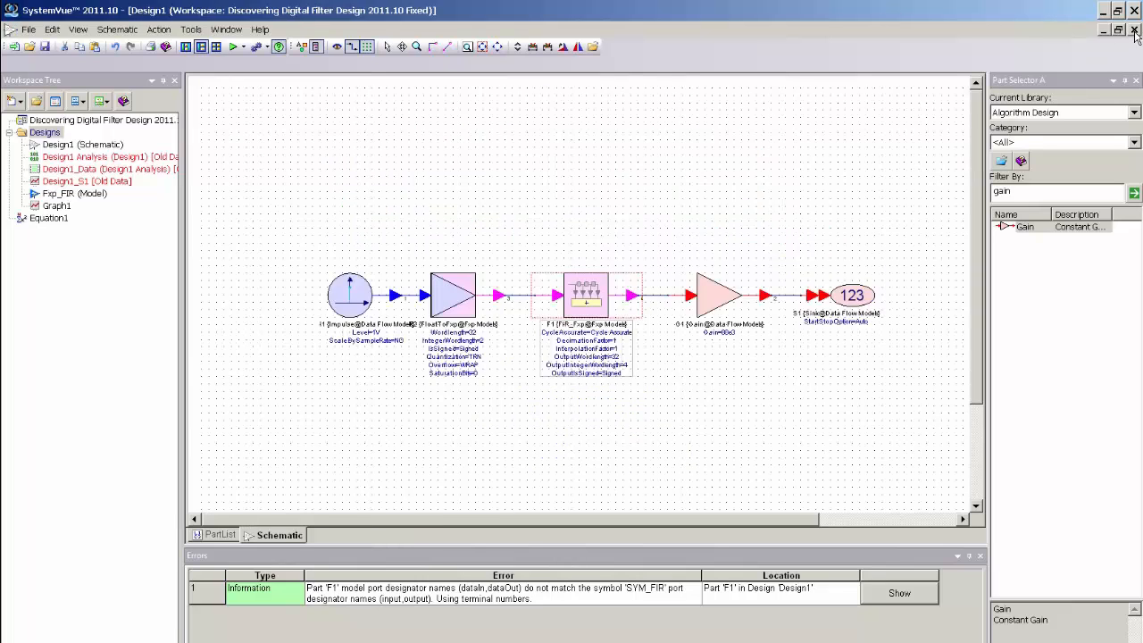
- Delete the original FIR block and place the Fxp_FIR subnetwork into the wire gap
left_click(70, 195)
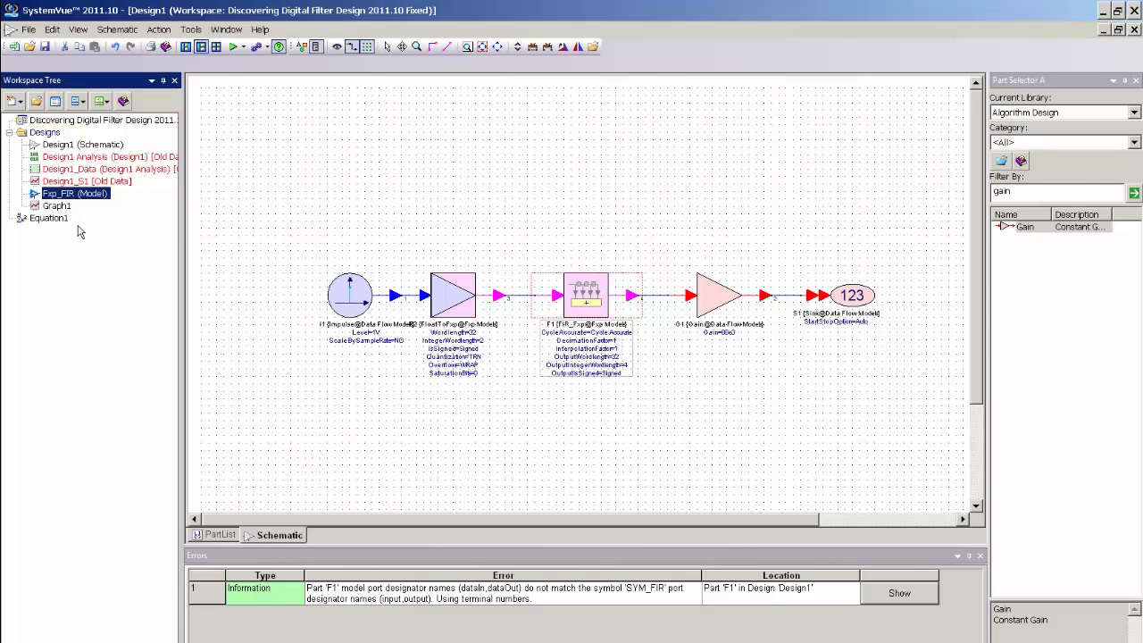
left_click(580, 308)
key("Delete")
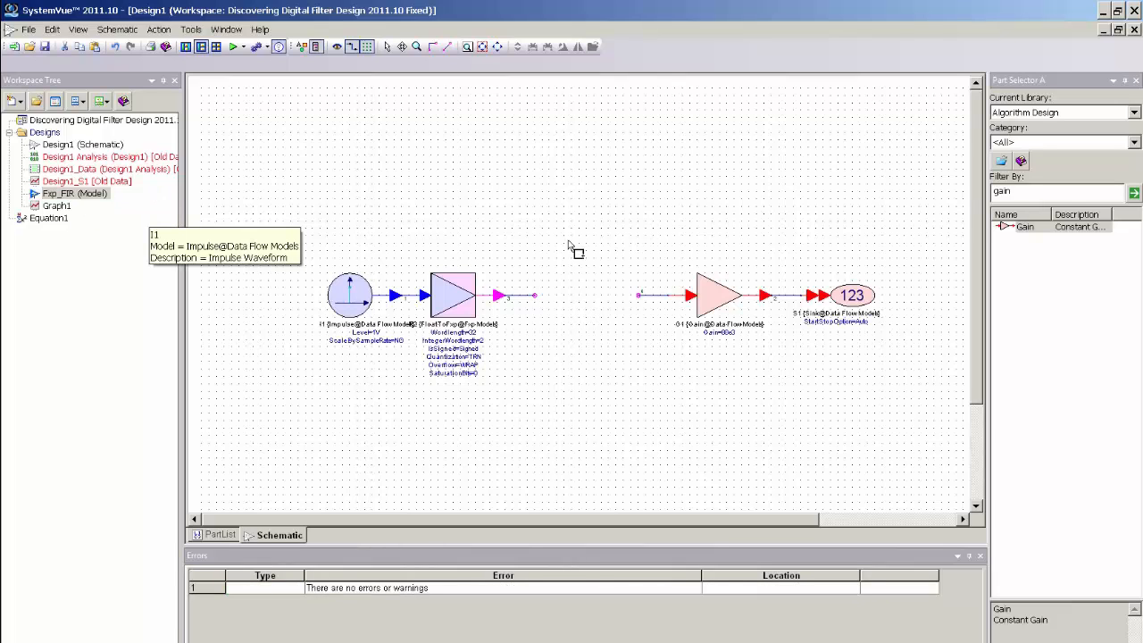
left_click_drag(565, 243, 593, 287)
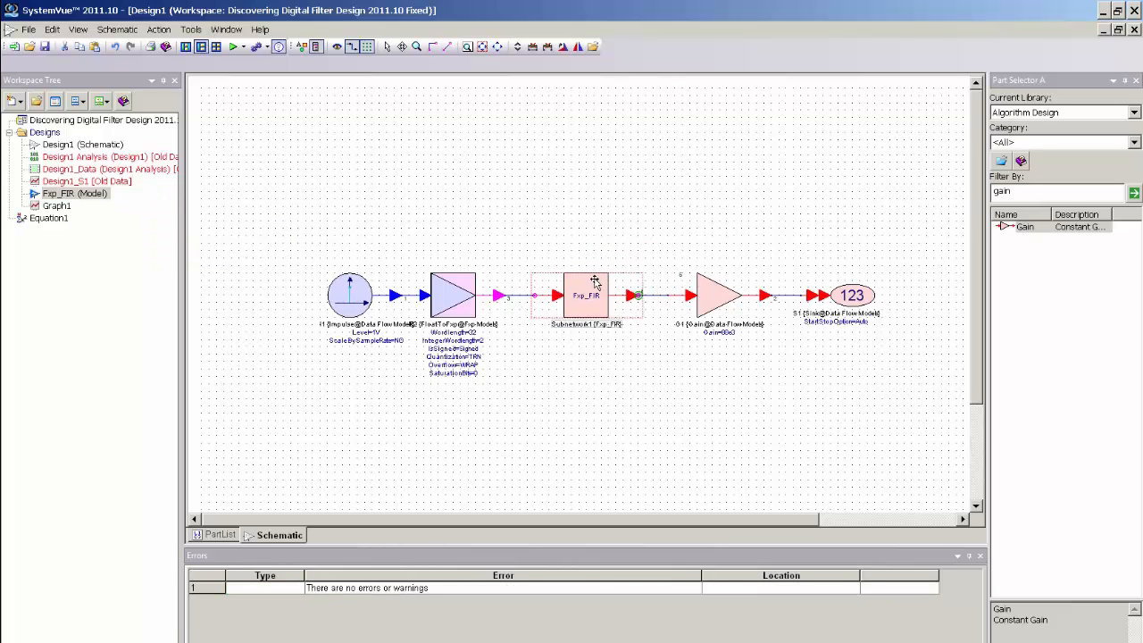
- Look inside the Fxp_FIR subnetwork model, then return to Design1
right_click(581, 287)
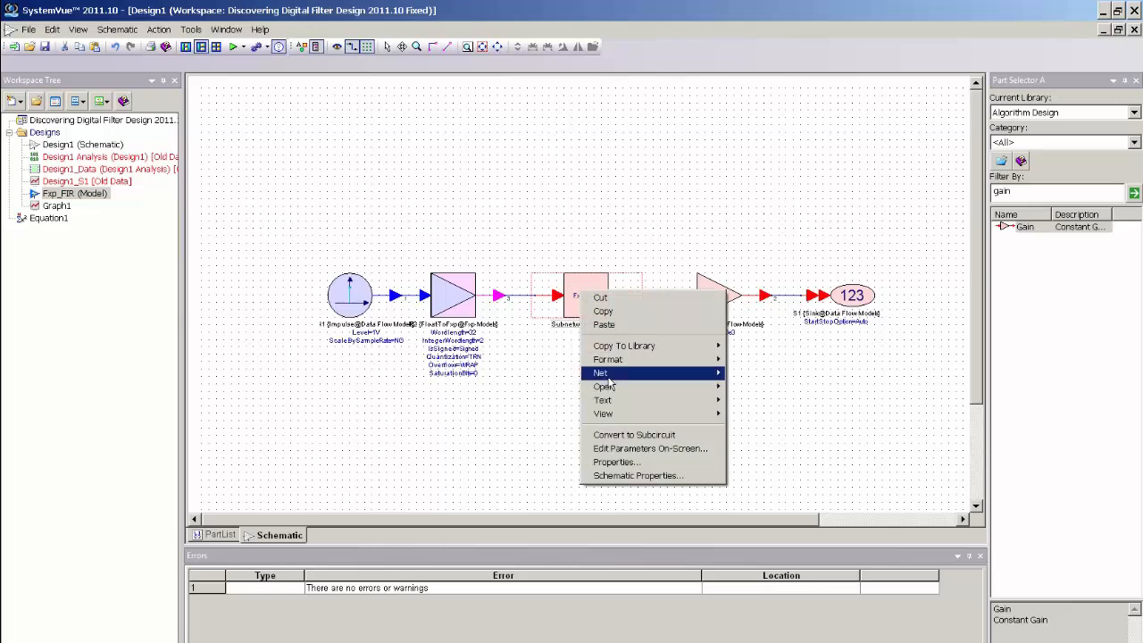
mouse_move(605, 386)
left_click(759, 389)
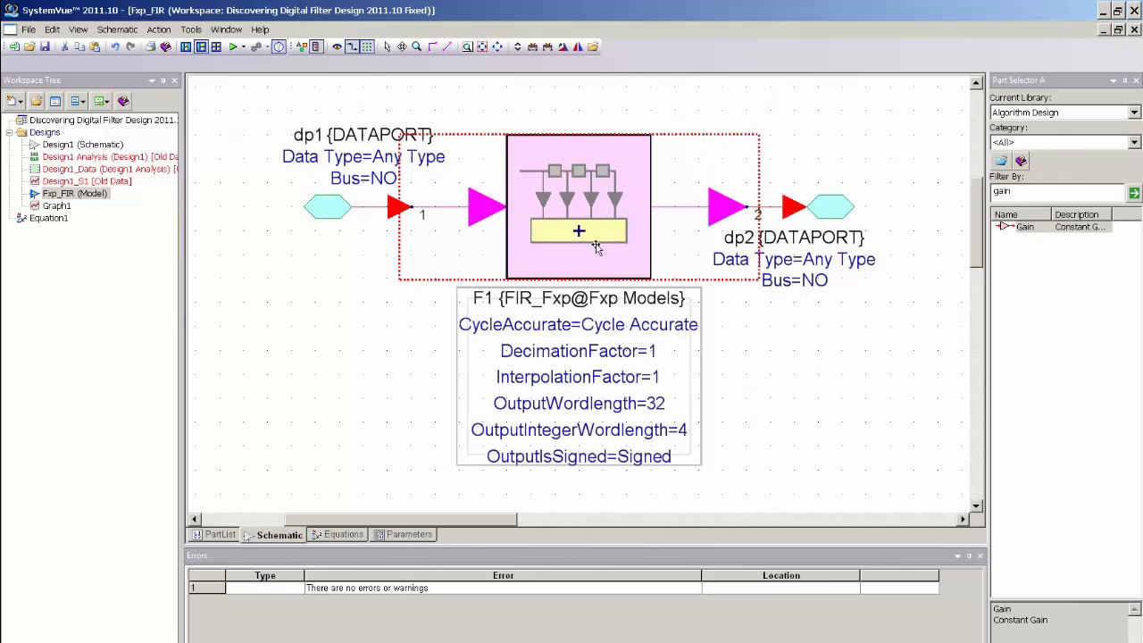
left_click(1134, 30)
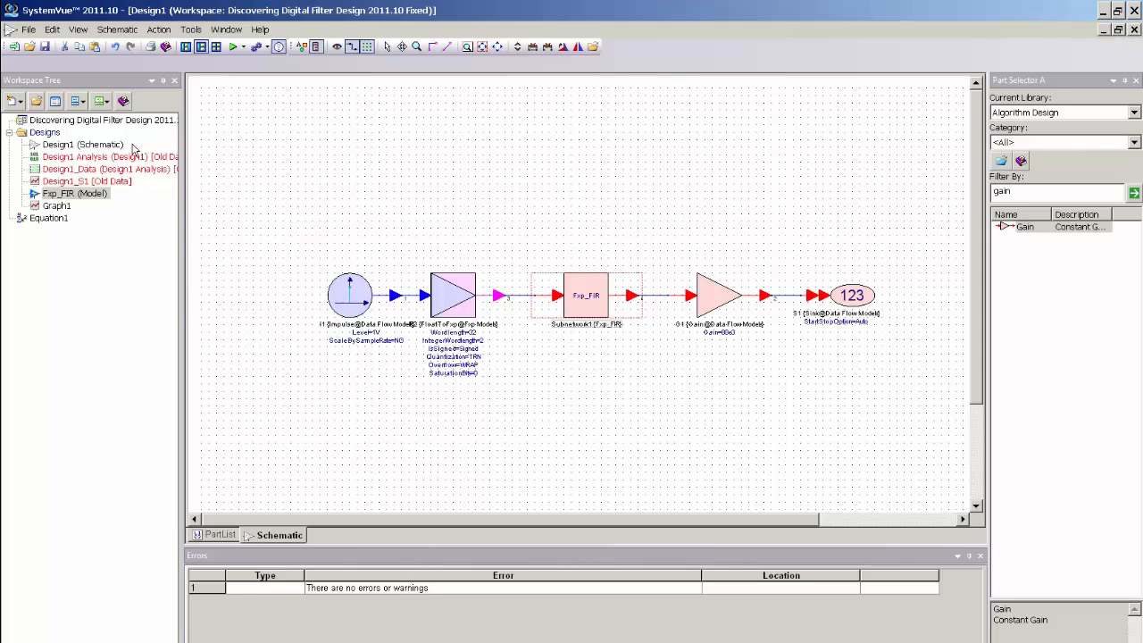
- Add HDL Code Generator1 under Designs and bring up its code generation options
right_click(45, 132)
mouse_move(54, 143)
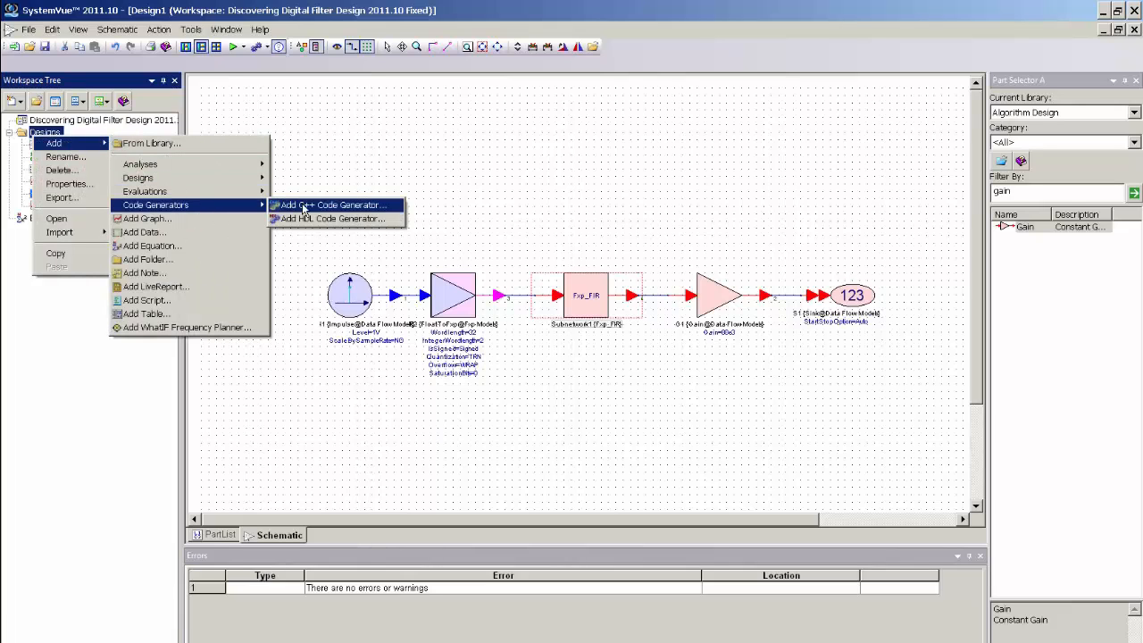
mouse_move(155, 204)
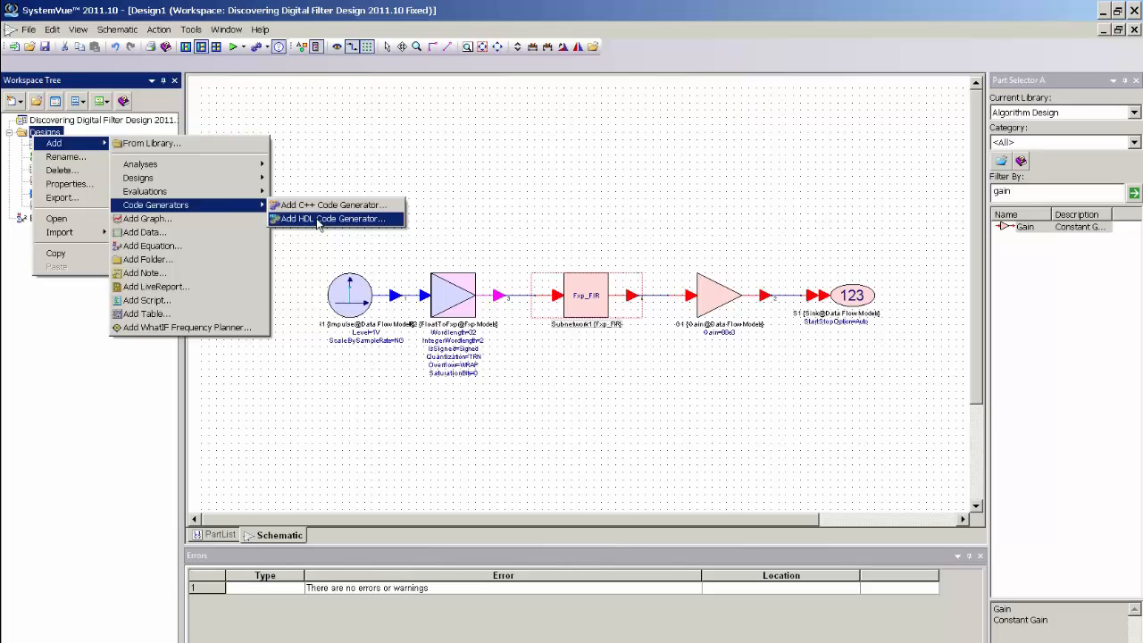
left_click(319, 220)
left_click(543, 422)
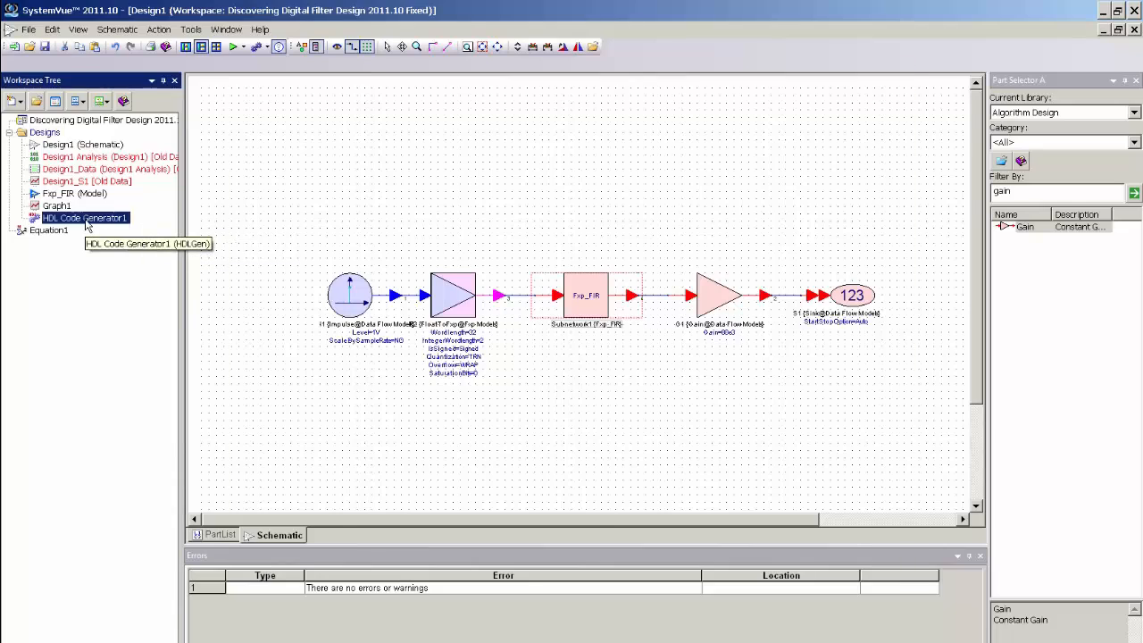
double_click(85, 218)
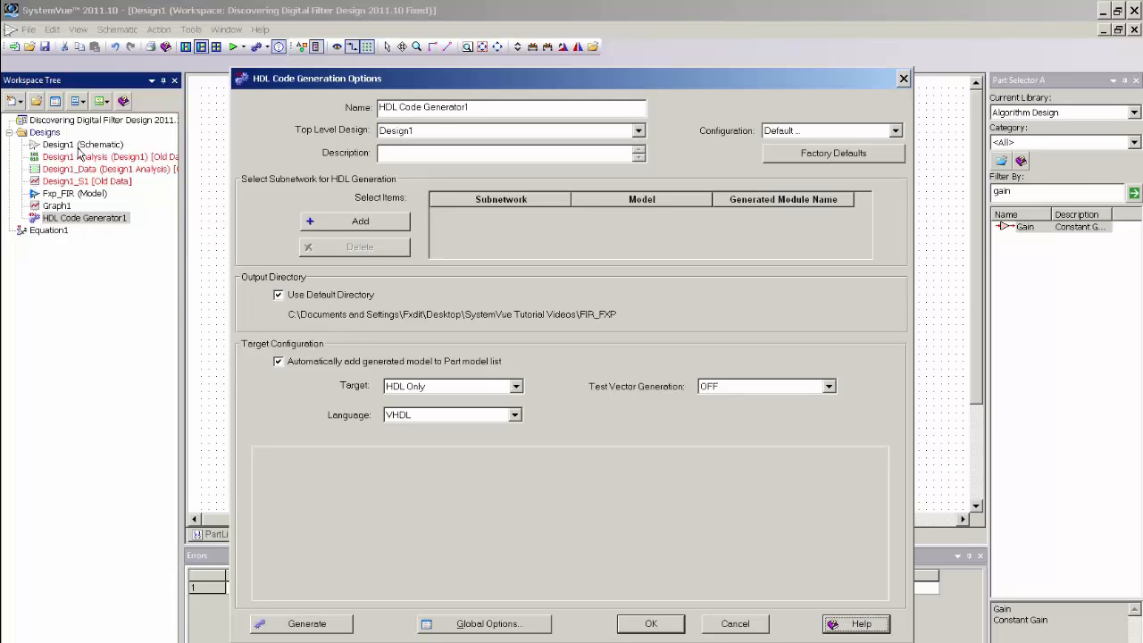
- Add Subnetwork1 (Fxp_FIR) to the items selected for HDL code generation
left_click(359, 222)
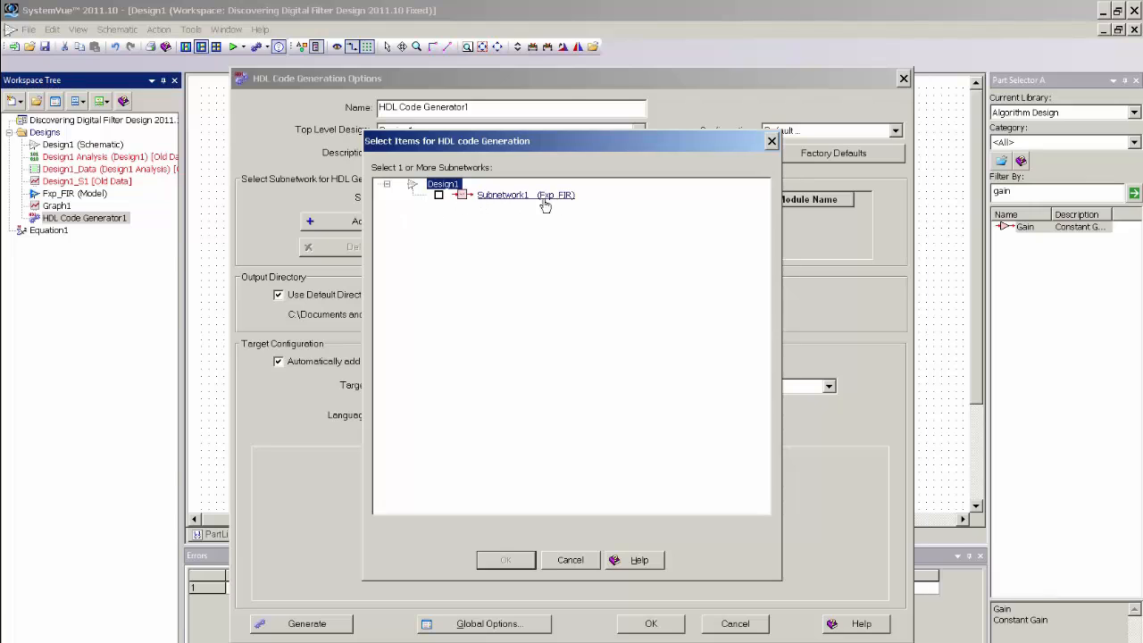
left_click(438, 195)
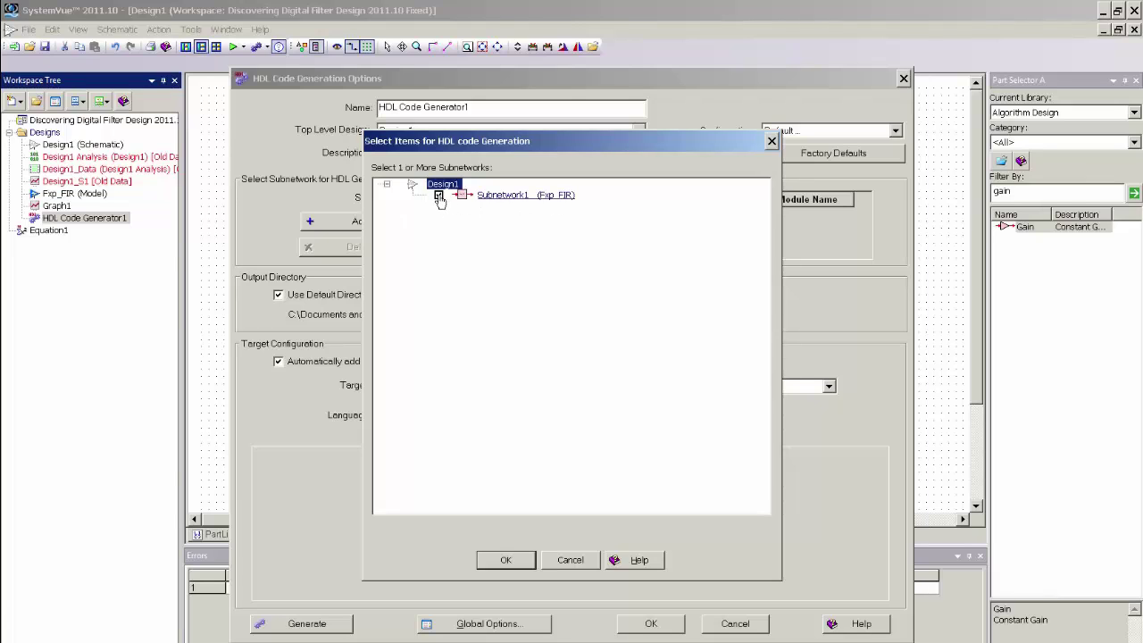
left_click(509, 562)
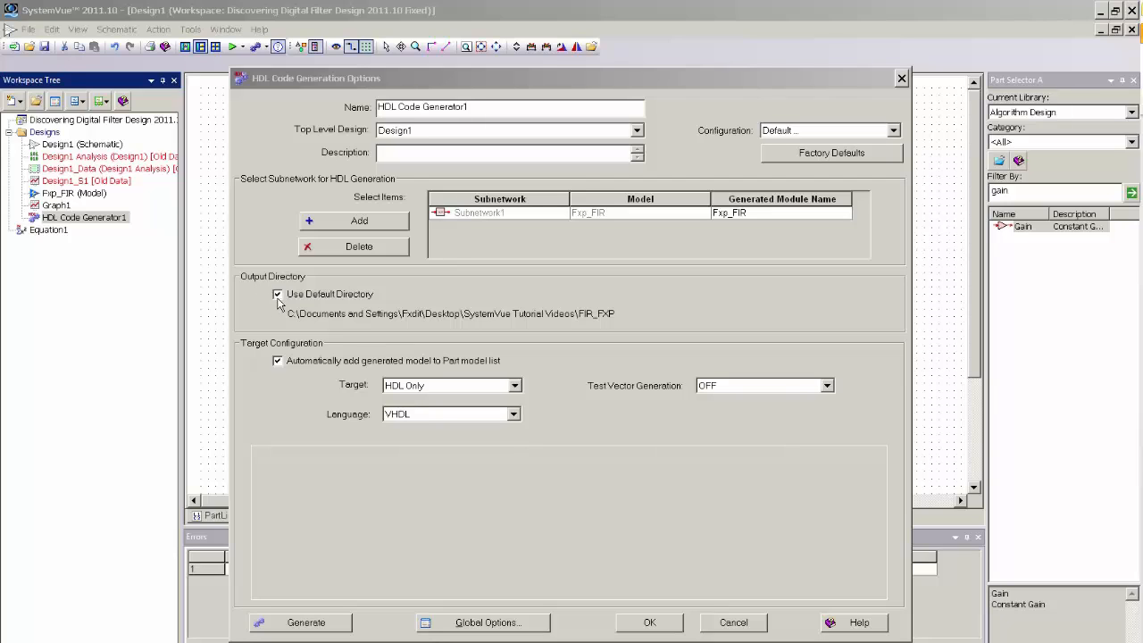
- Set the HDL output directory to My Documents > My Workspaces > Test instead of the default
left_click(278, 294)
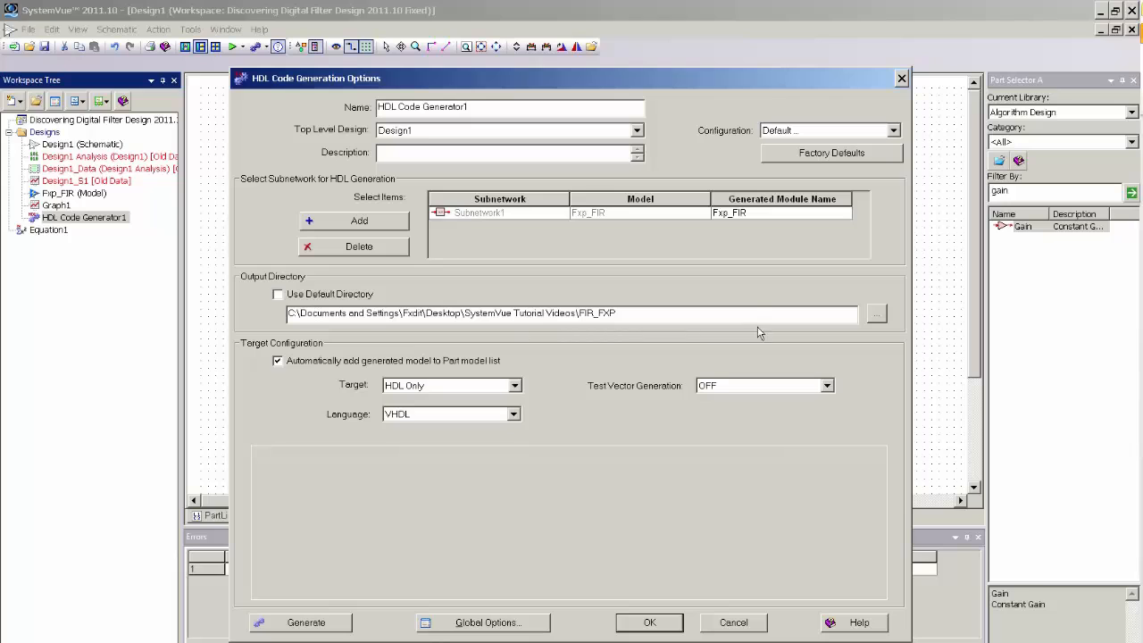
left_click(877, 315)
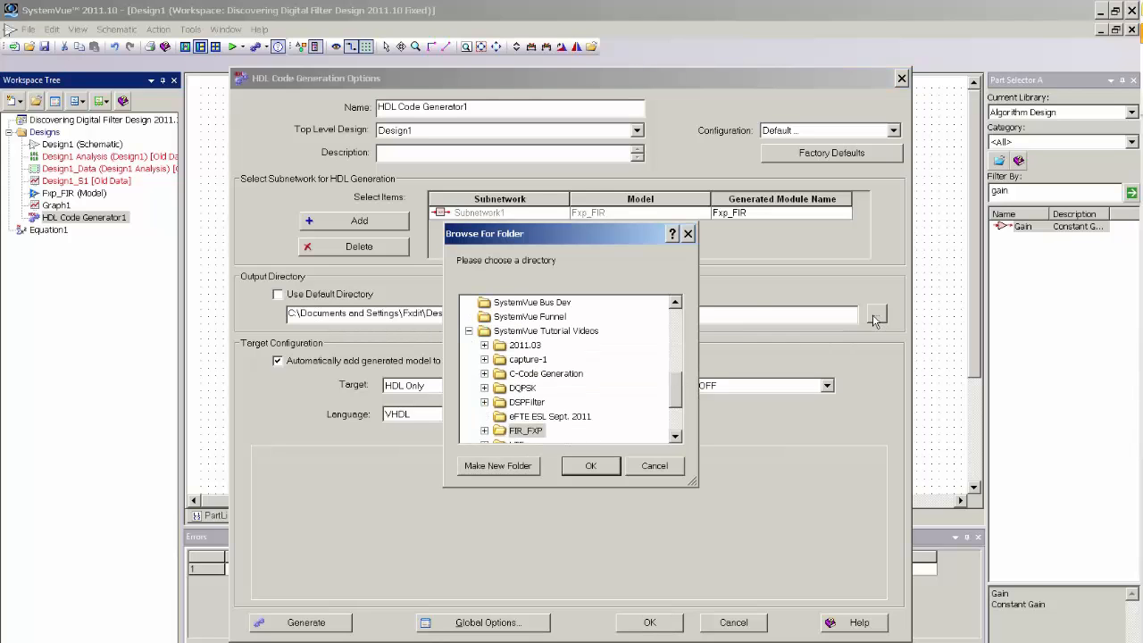
left_click_drag(679, 394, 680, 308)
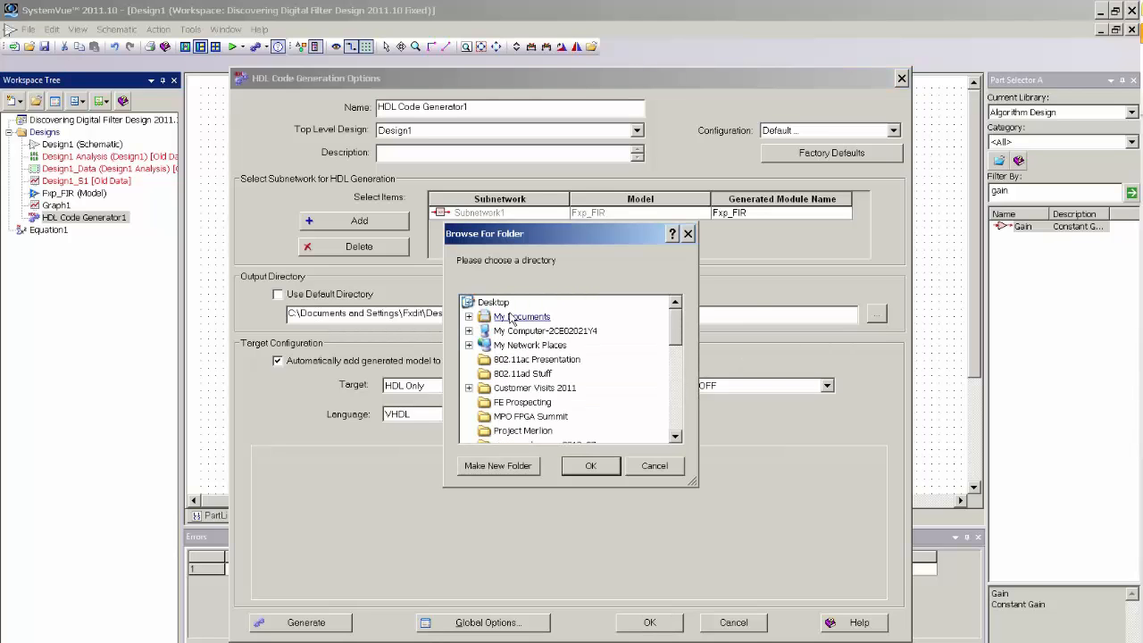
left_click(470, 317)
scroll(608, 382, "down", 3)
scroll(607, 381, "down", 3)
scroll(603, 378, "down", 3)
scroll(604, 379, "down", 3)
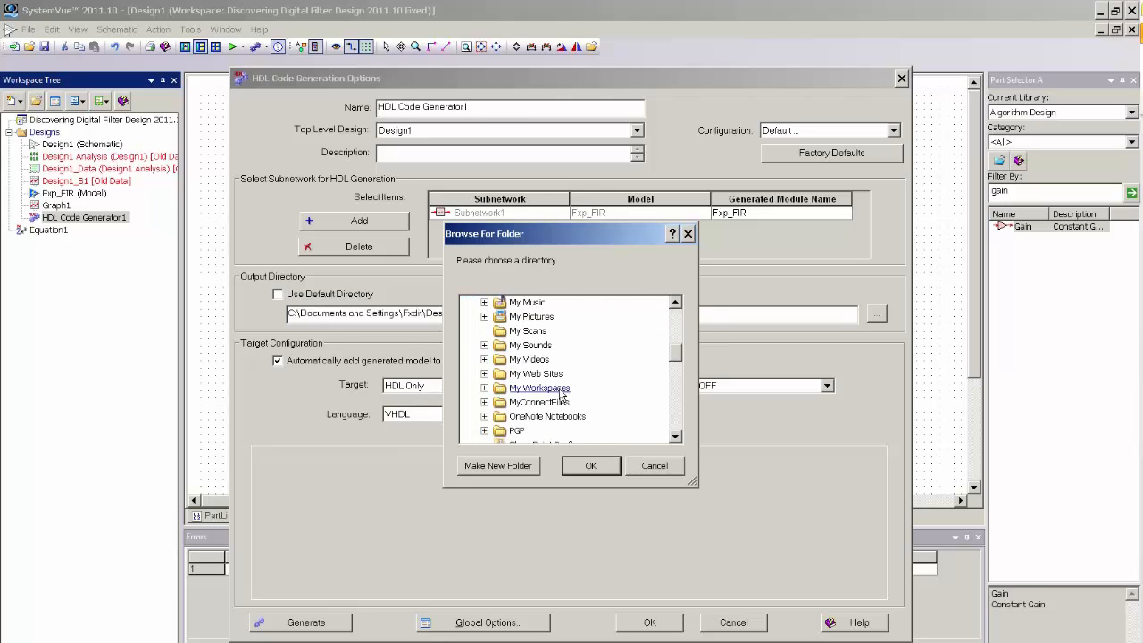
left_click(484, 387)
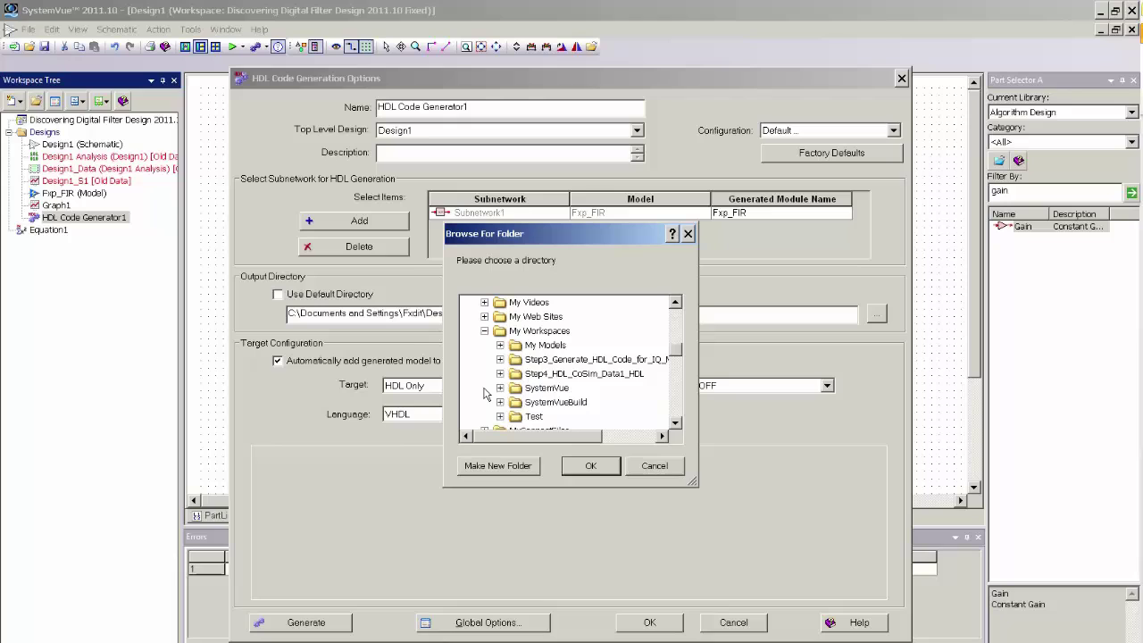
double_click(534, 416)
left_click(592, 466)
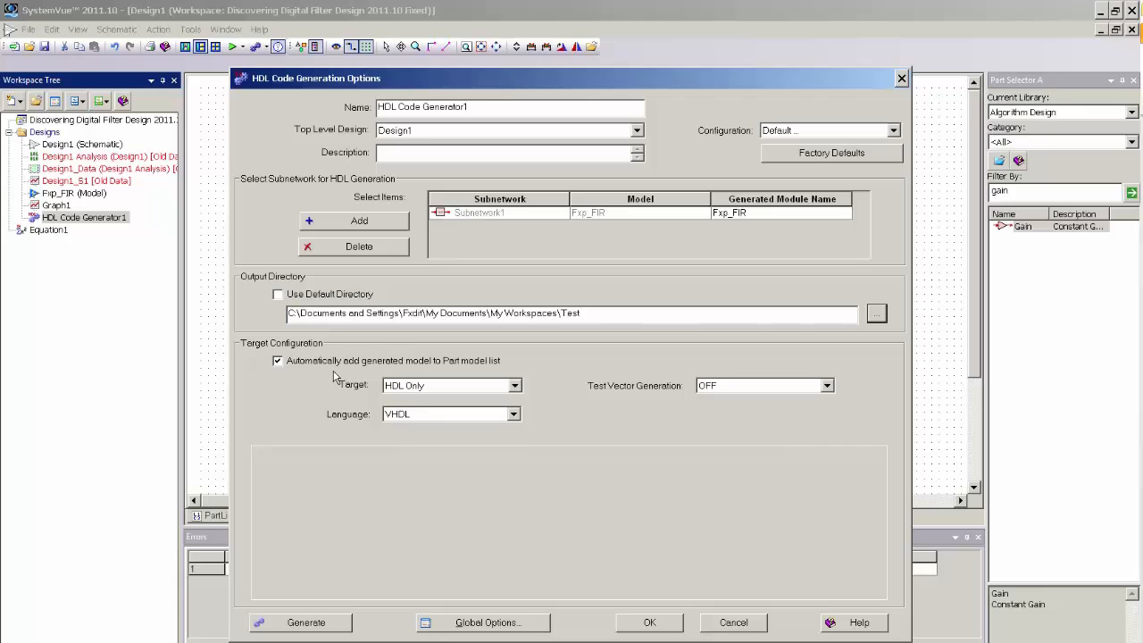
- Target Xilinx FPGA and review the Virtex4 family, XC4VSX35 device and FF668 package choices
left_click(516, 386)
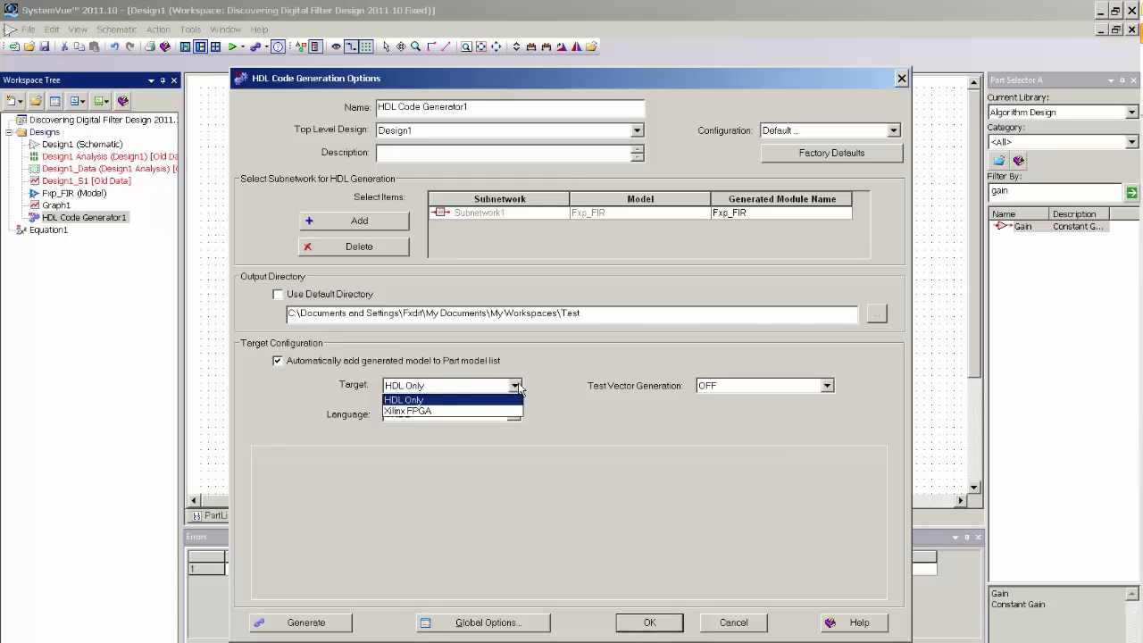
left_click(461, 413)
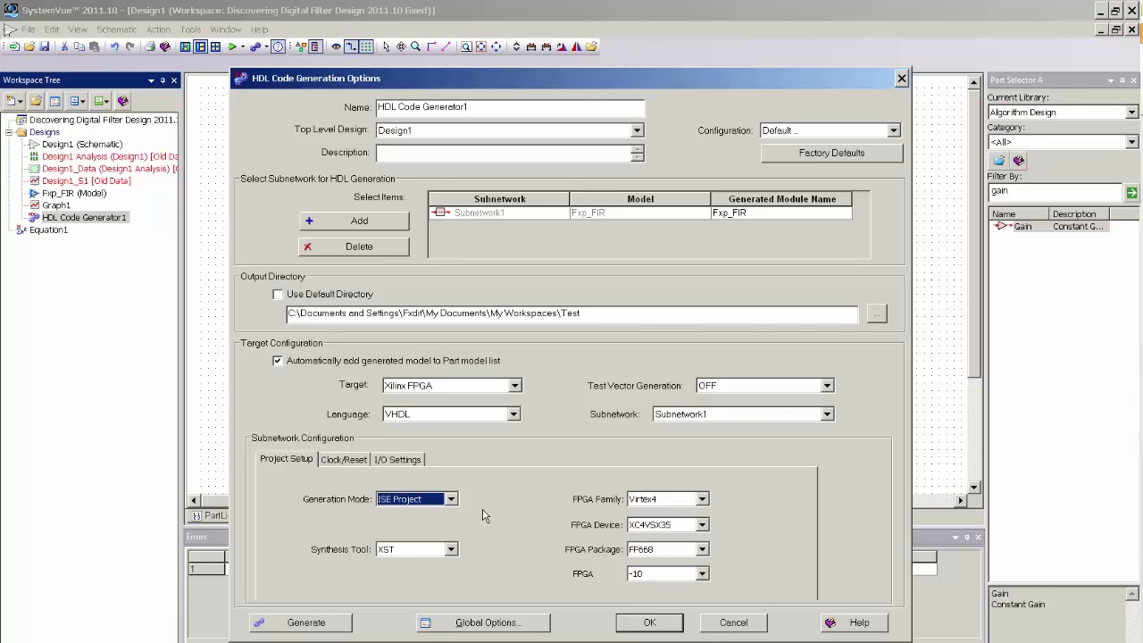
left_click(702, 499)
left_click(702, 499)
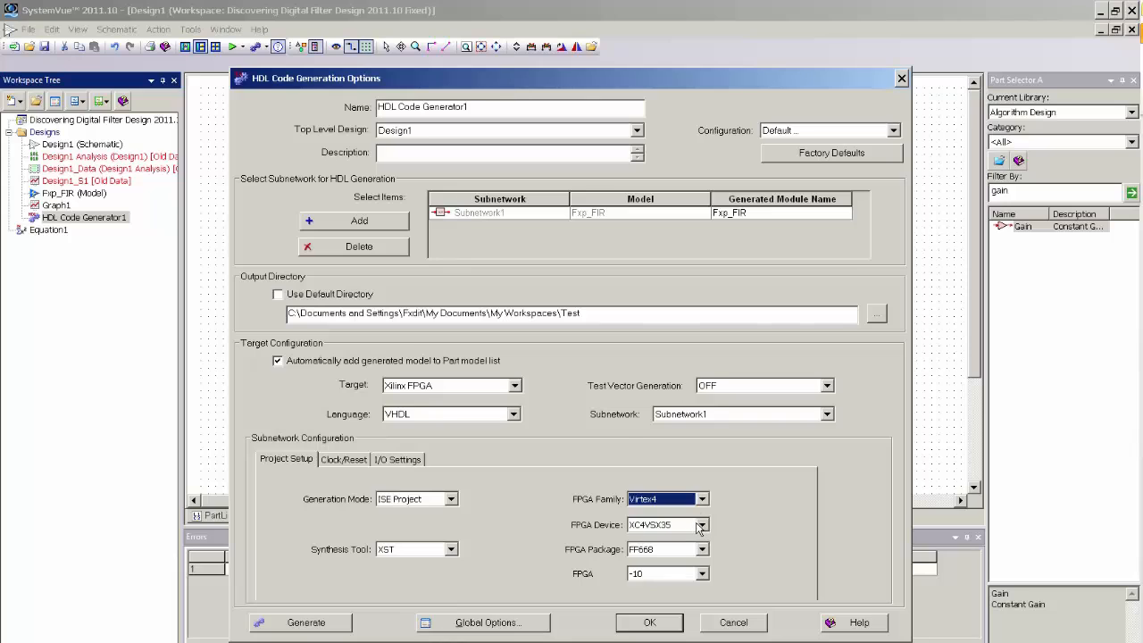
left_click(702, 525)
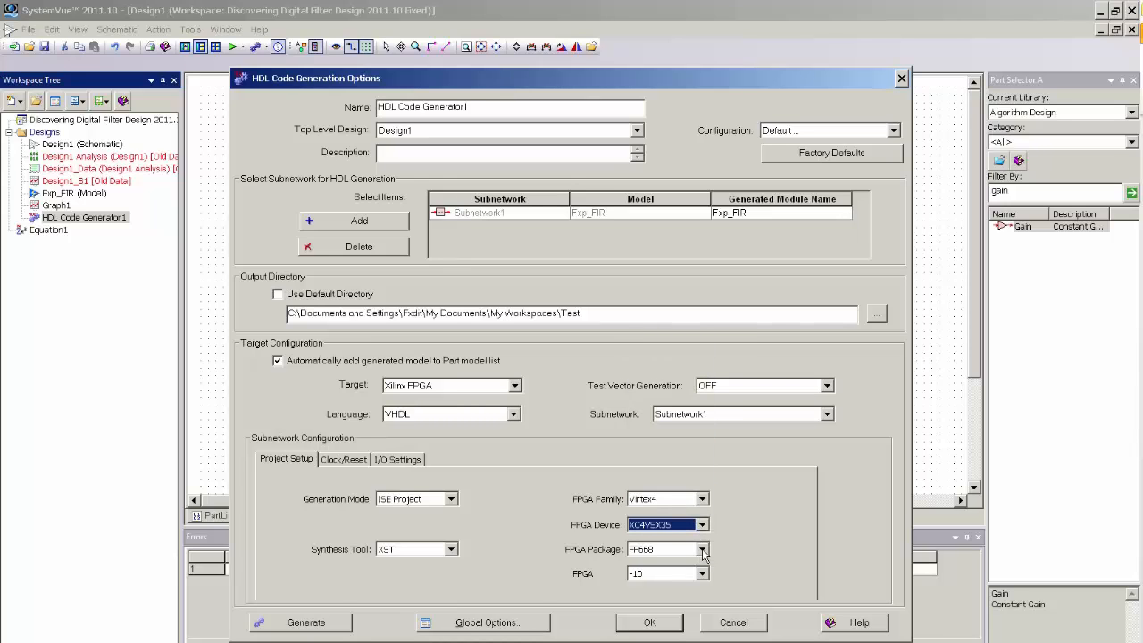
left_click(703, 552)
left_click(702, 552)
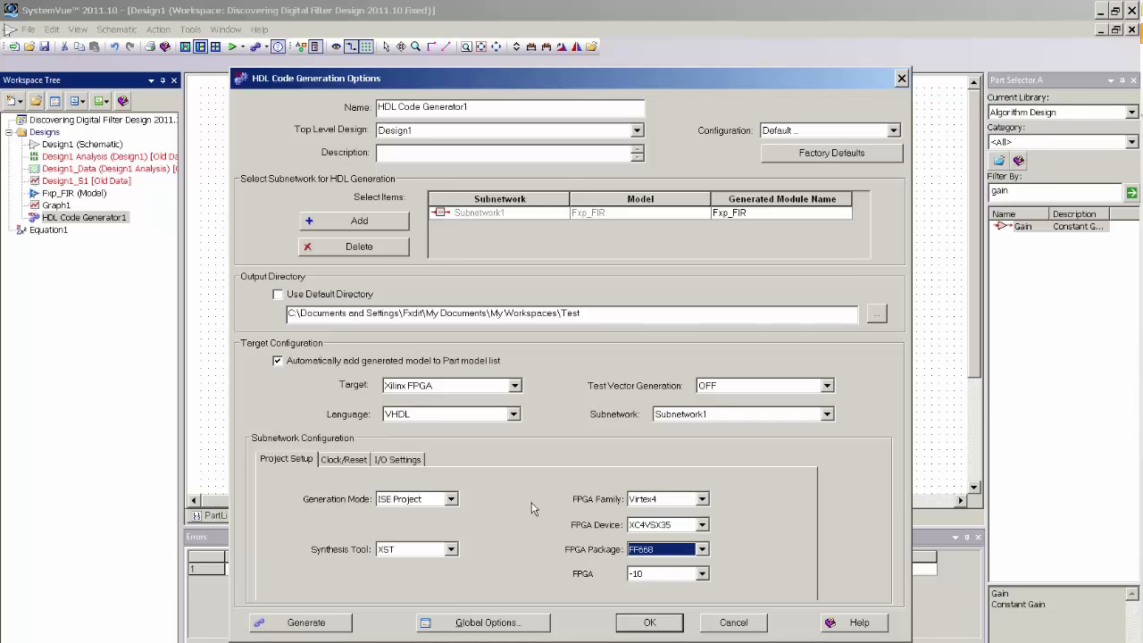
- Review the I/O Settings and Clock/Reset settings, returning to Project Setup
left_click(396, 459)
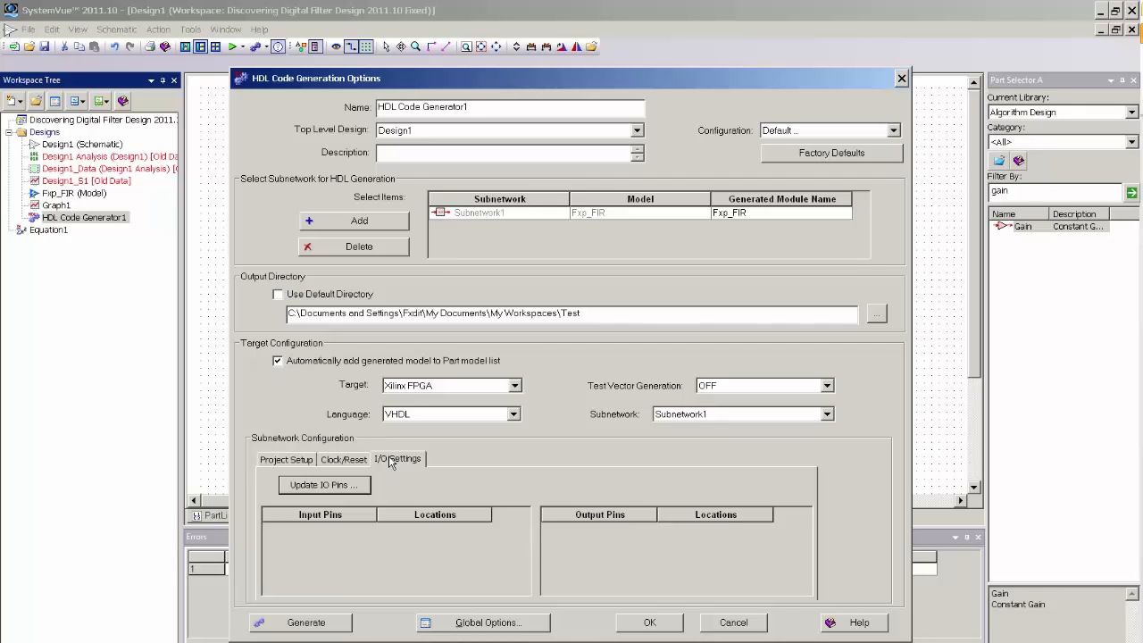
left_click(344, 459)
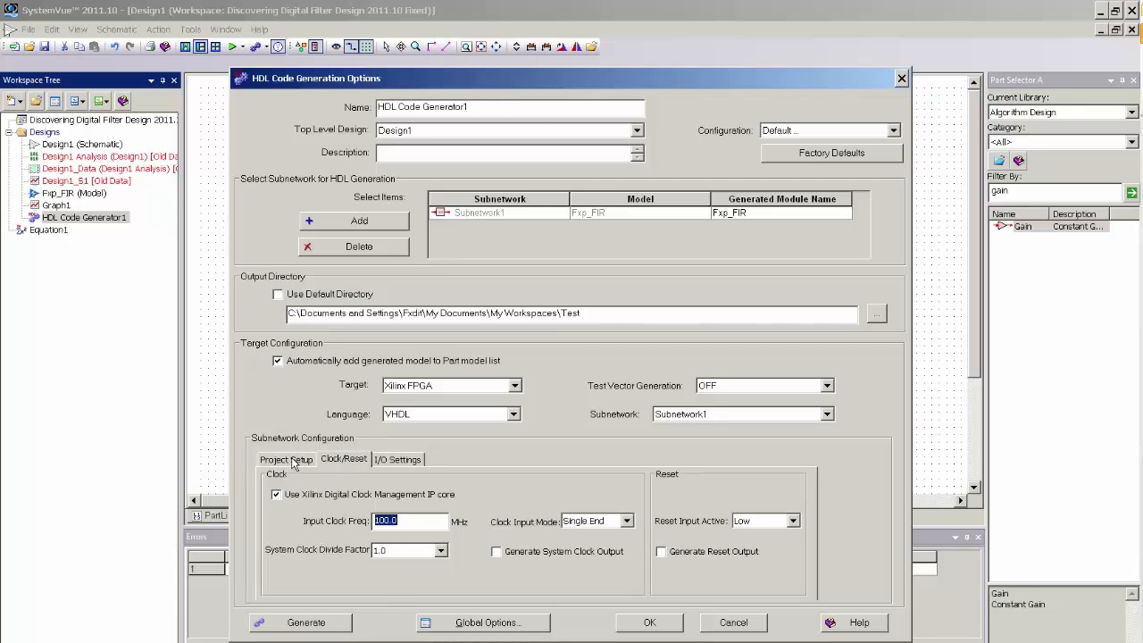
left_click(292, 461)
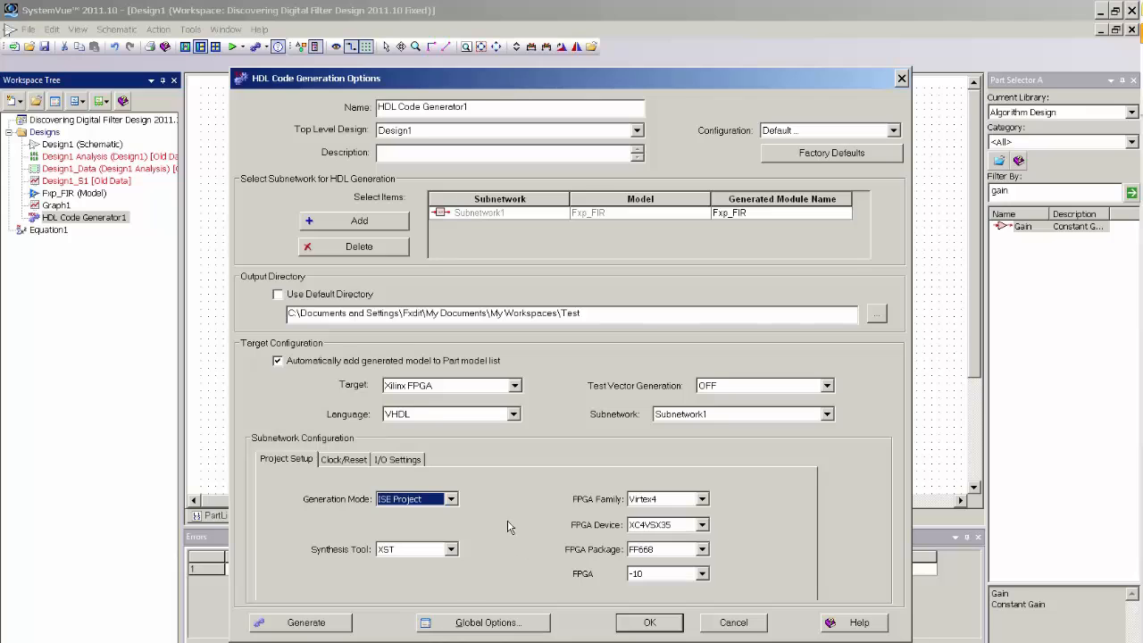
- Set the target to HDL Only with VHDL language and test vector generation ON
left_click(515, 385)
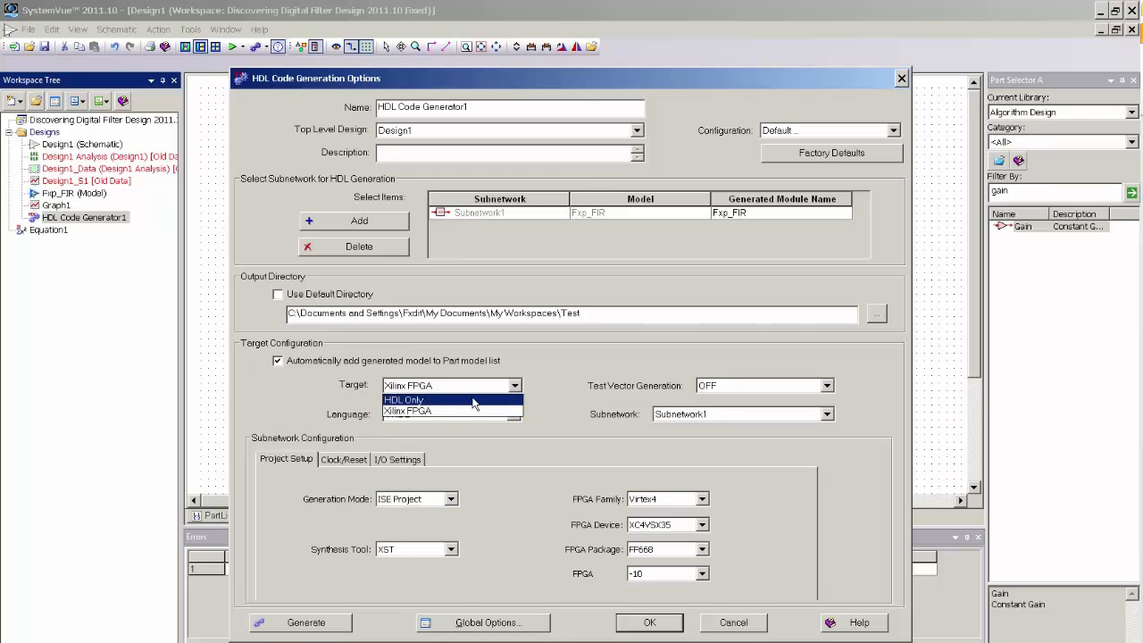
left_click(474, 400)
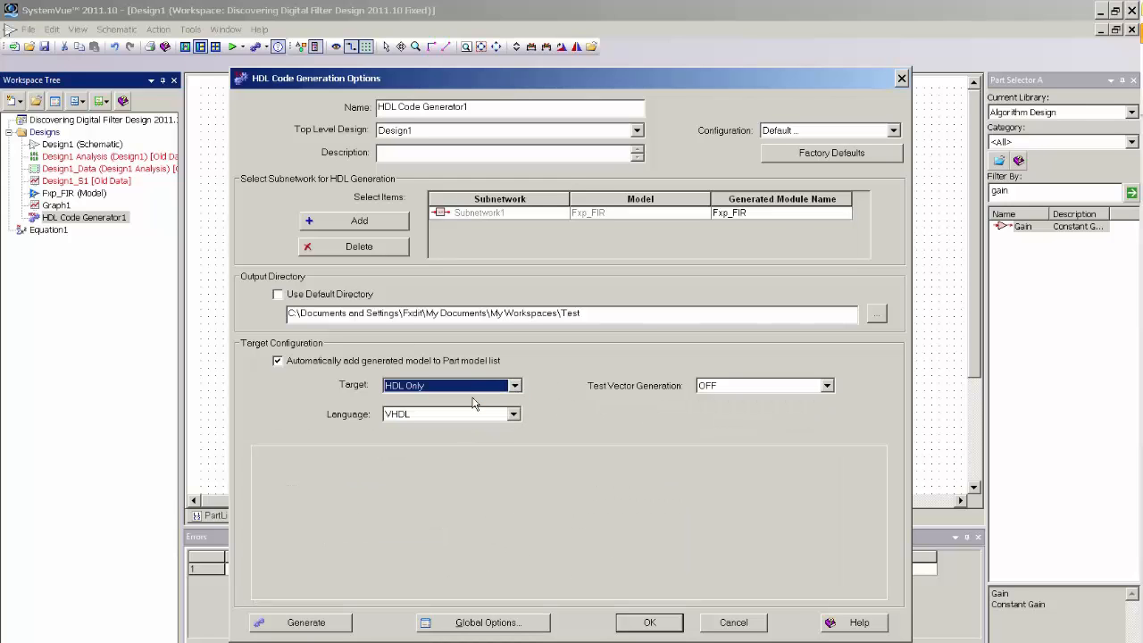
left_click(514, 415)
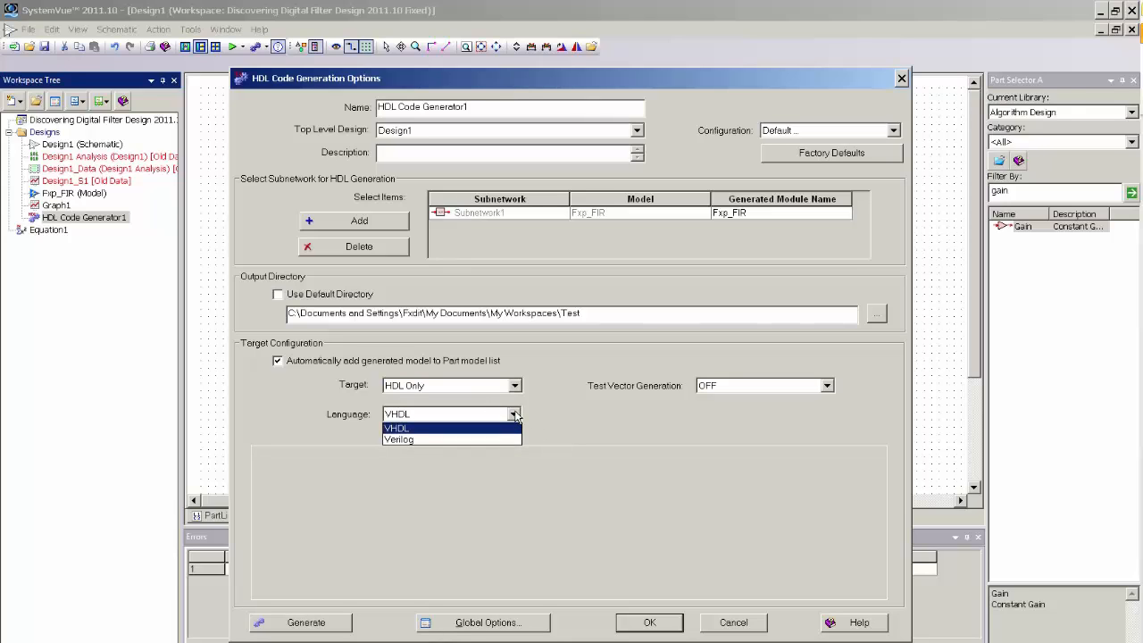
left_click(564, 419)
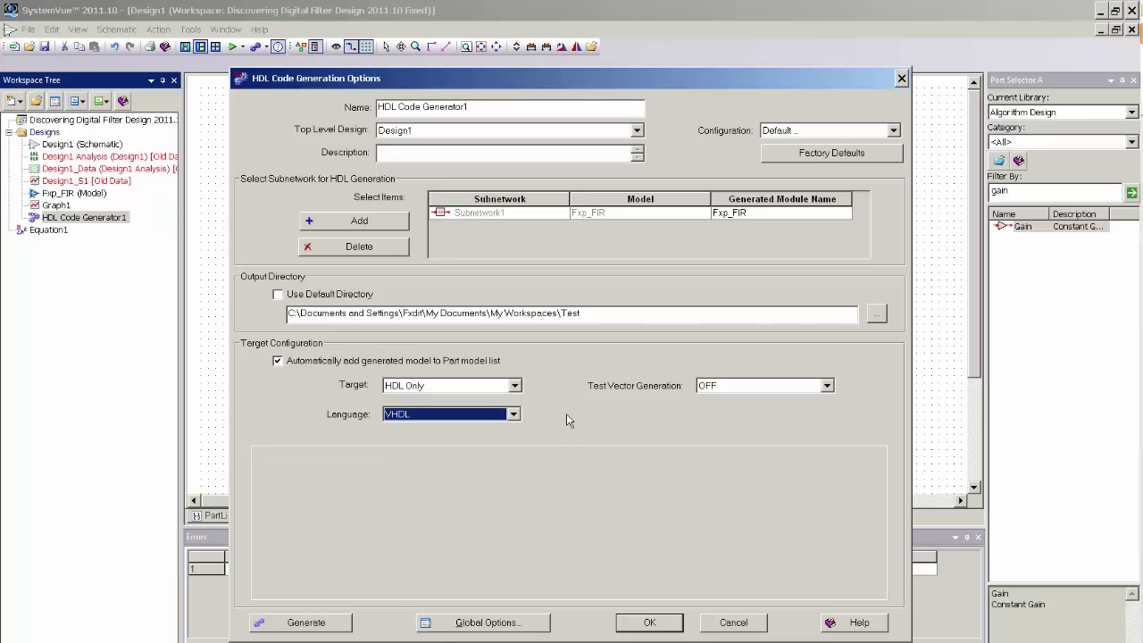
left_click(828, 387)
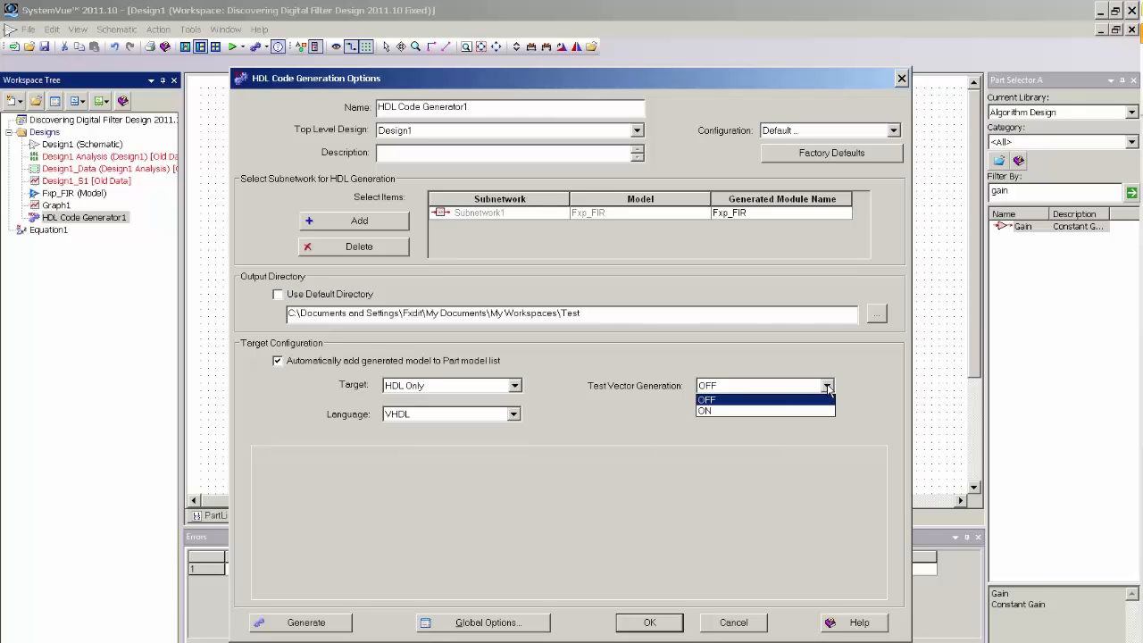
left_click(784, 415)
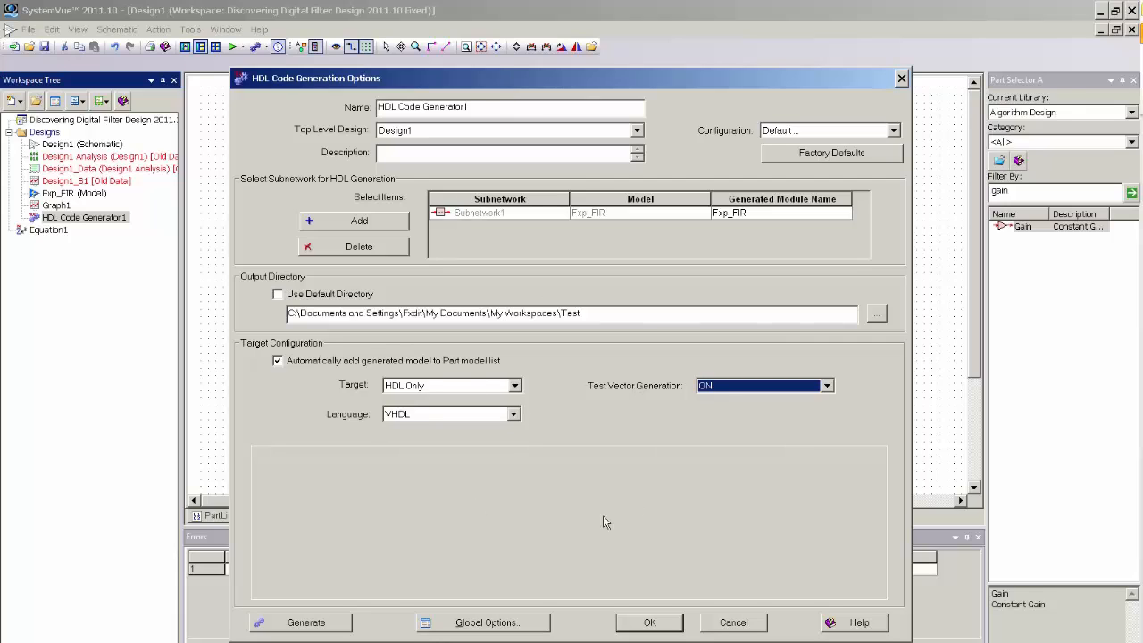
- Generate the VHDL code and test vectors for the Fxp_FIR subnetwork
left_click(305, 624)
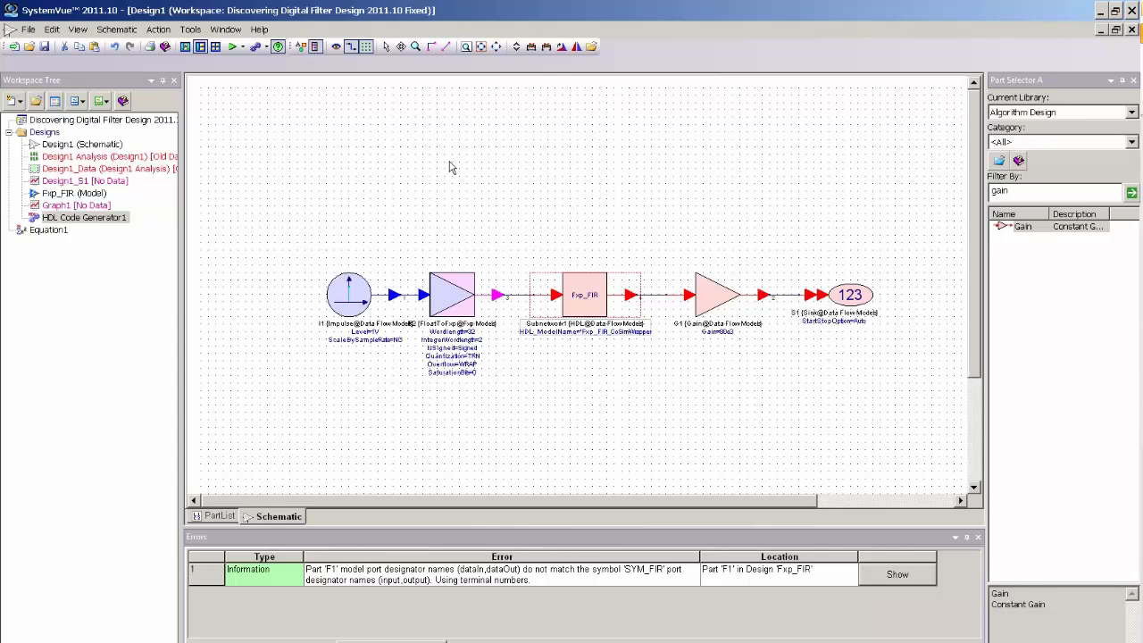
- Tile the design windows and switch Subnetwork1's model to HDL Code Generator1
left_click(1115, 30)
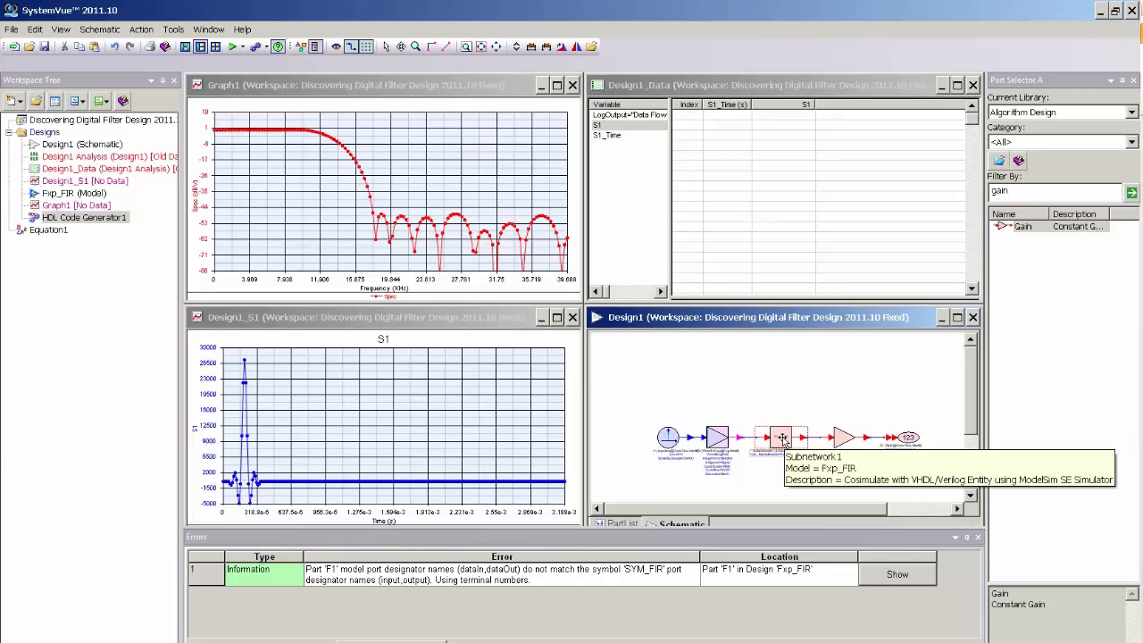
double_click(783, 440)
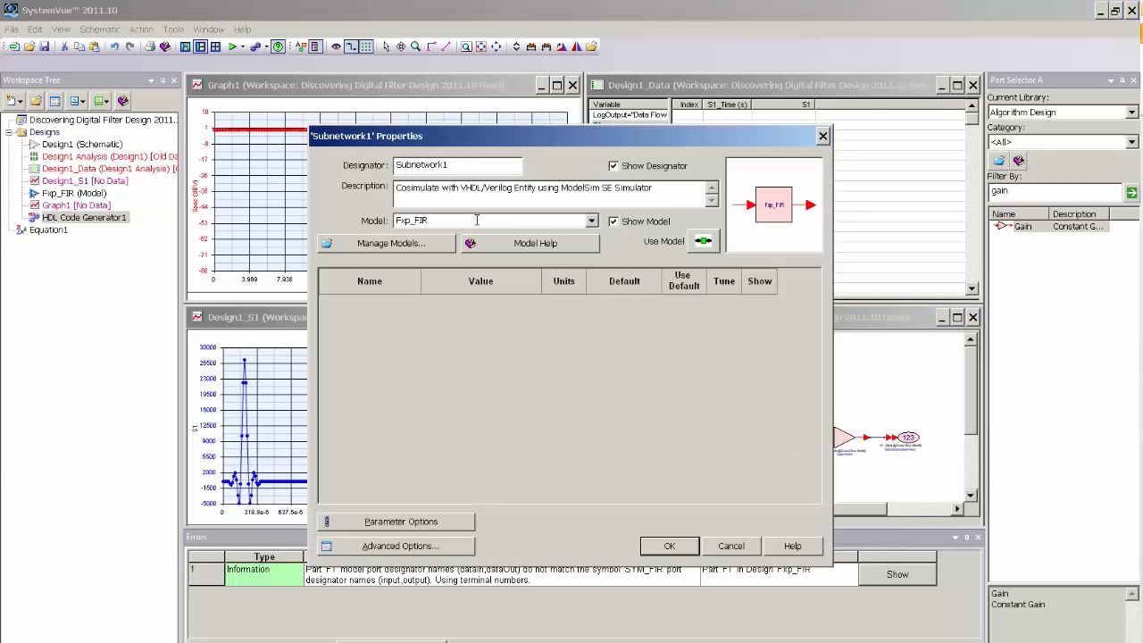
left_click(592, 221)
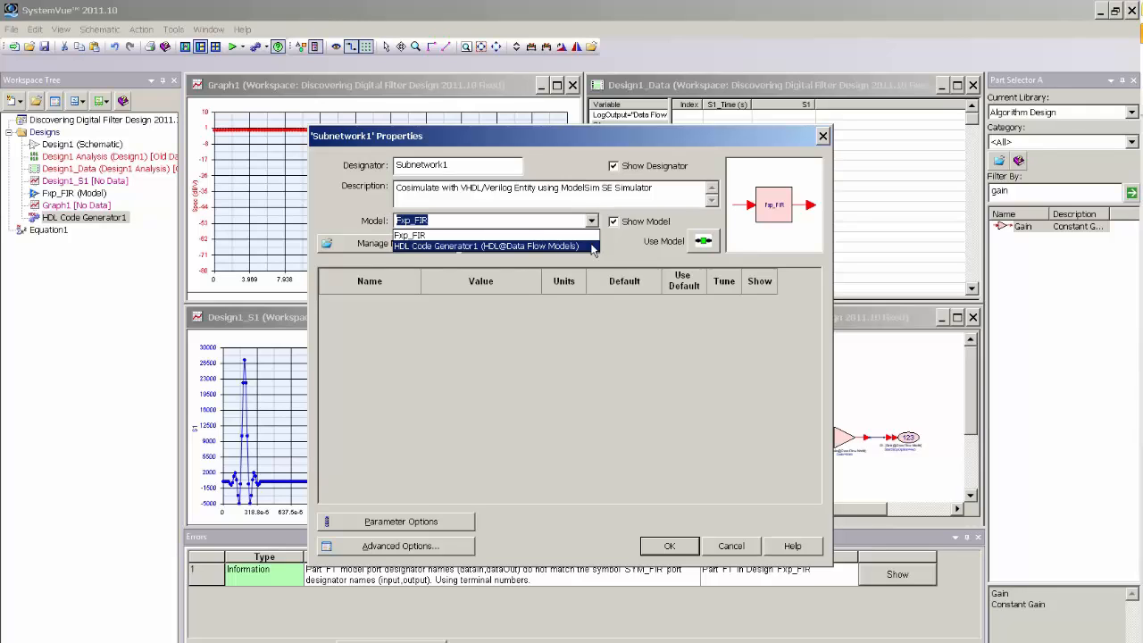
left_click(593, 249)
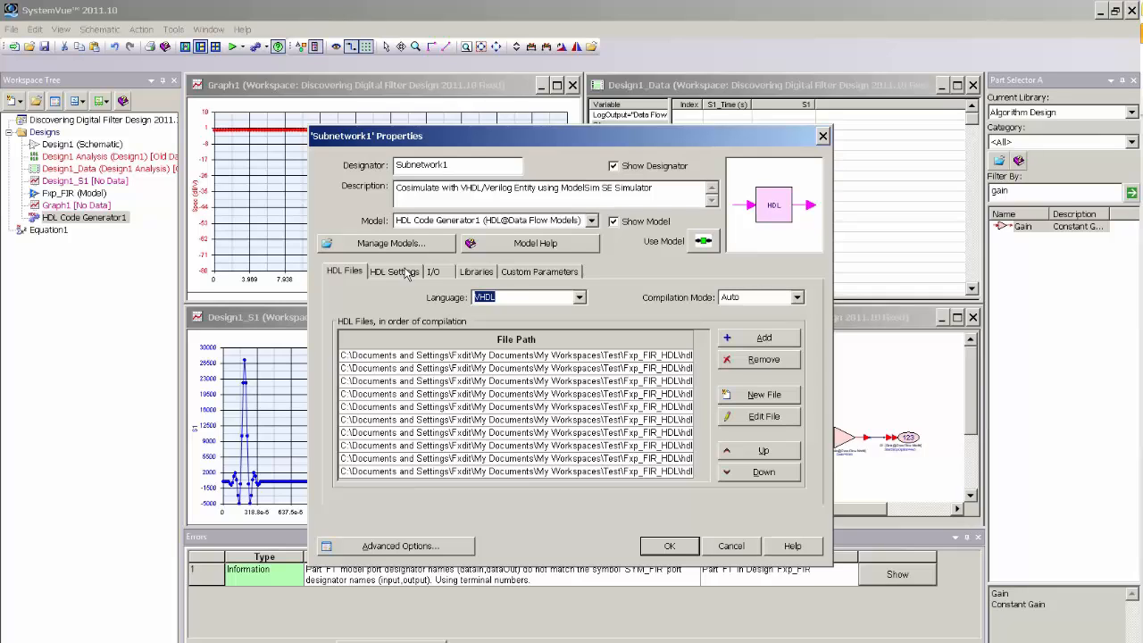
- Review the HDL simulation, ports and library settings, then apply the model change
left_click(396, 271)
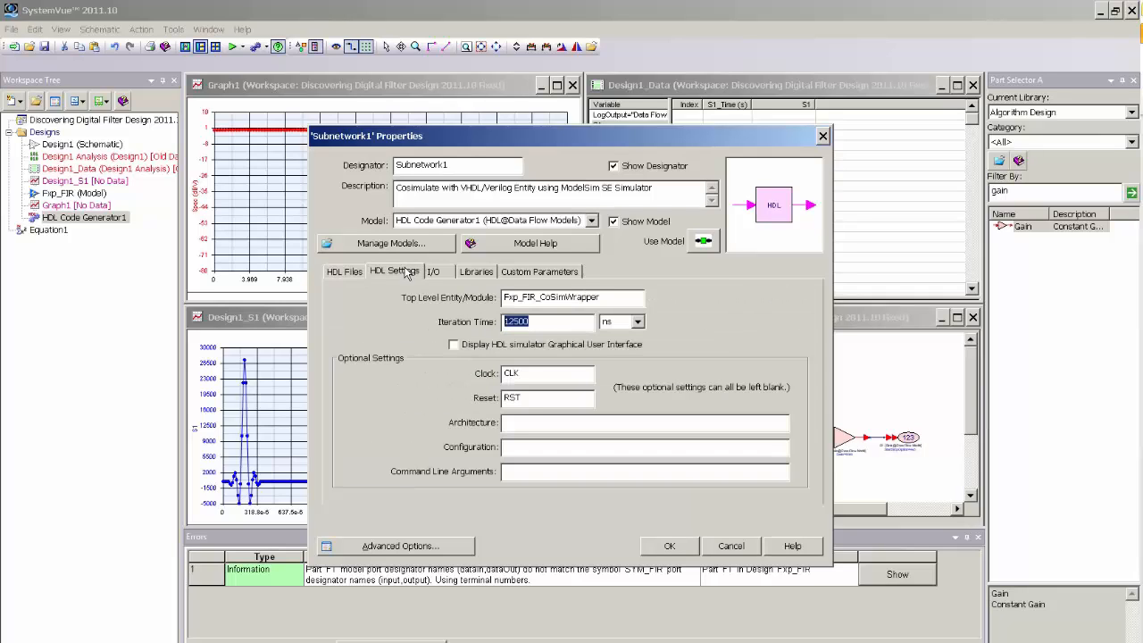
left_click(437, 271)
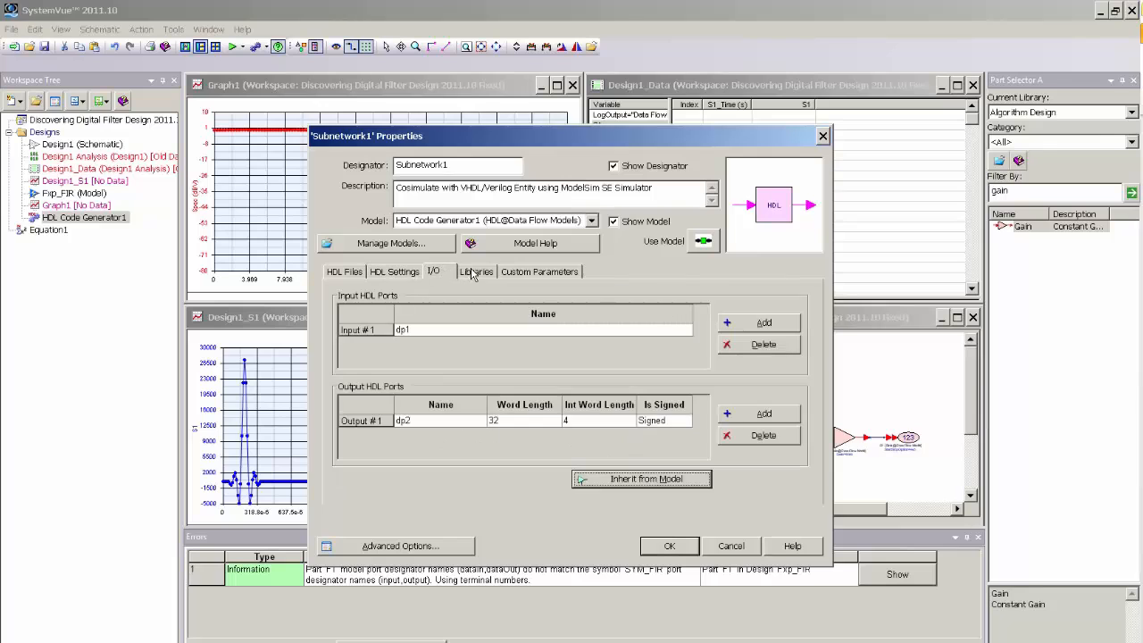
left_click(475, 271)
left_click(343, 271)
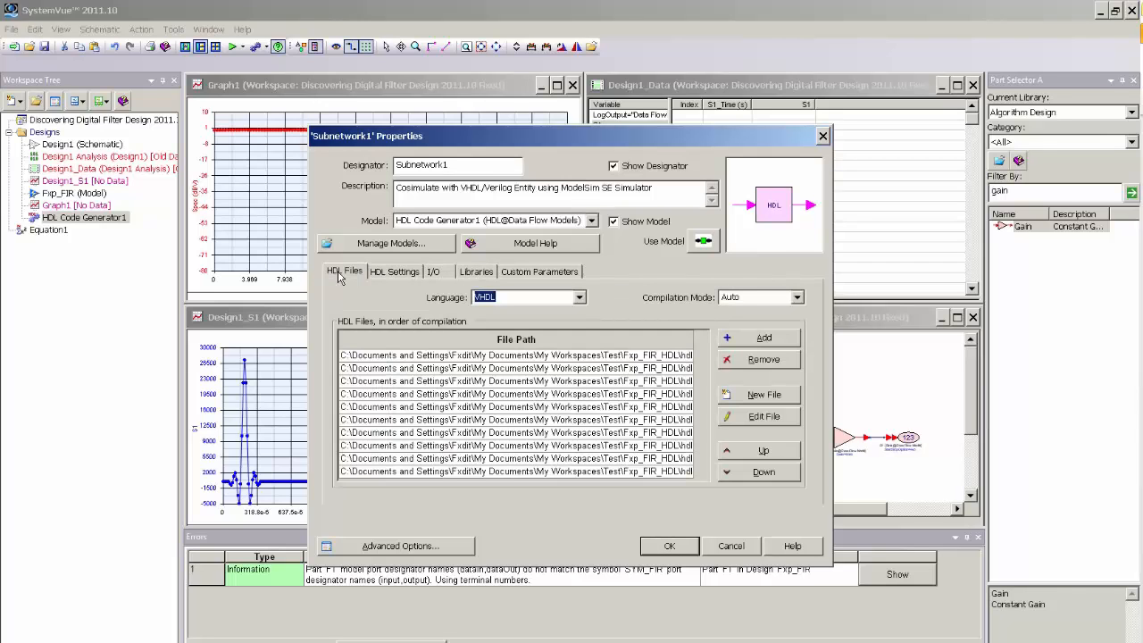
left_click(670, 546)
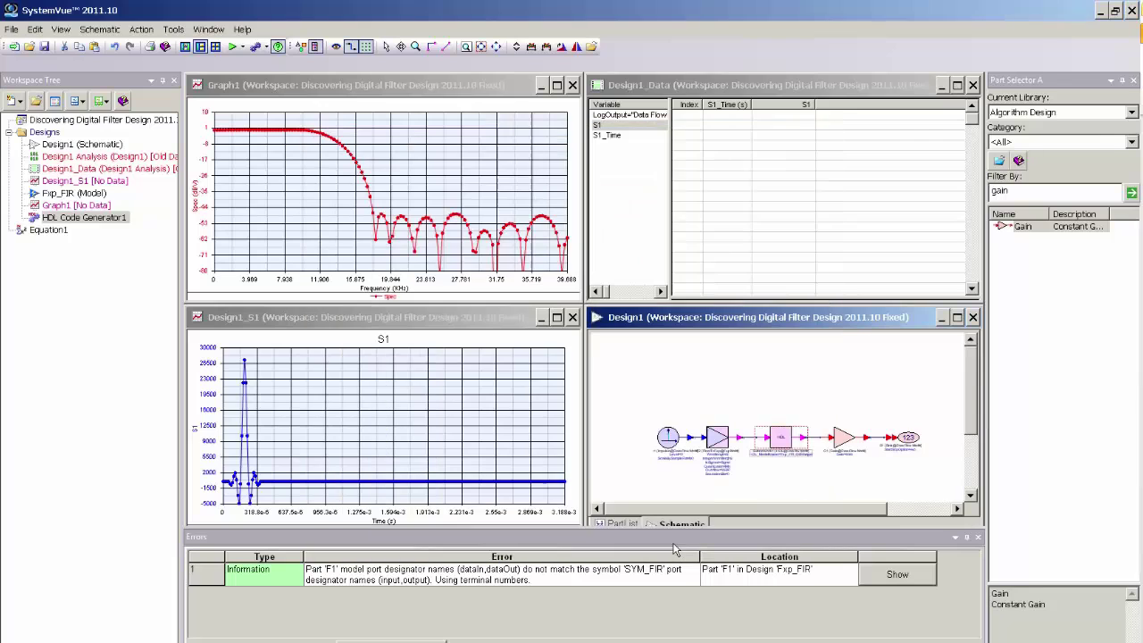
- Run the Design1 analysis with the HDL co-simulation model to fill the S1 data table
left_click(237, 47)
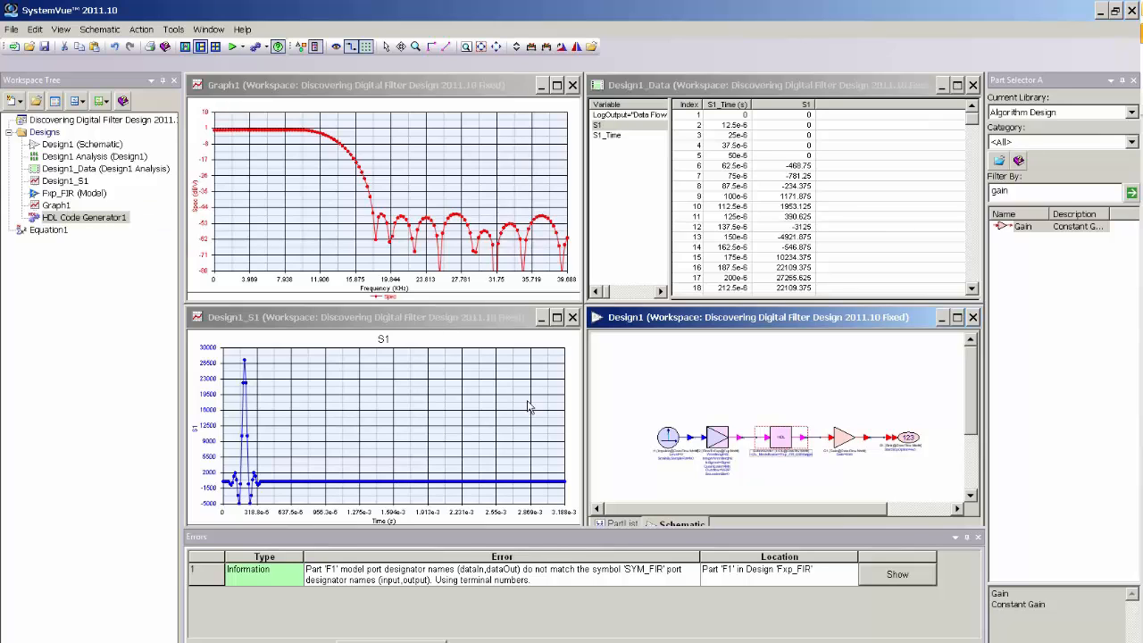
- Enable Display HDL simulator Graphical User Interface for Subnetwork1 and rerun the analysis to launch ModelSim
double_click(782, 437)
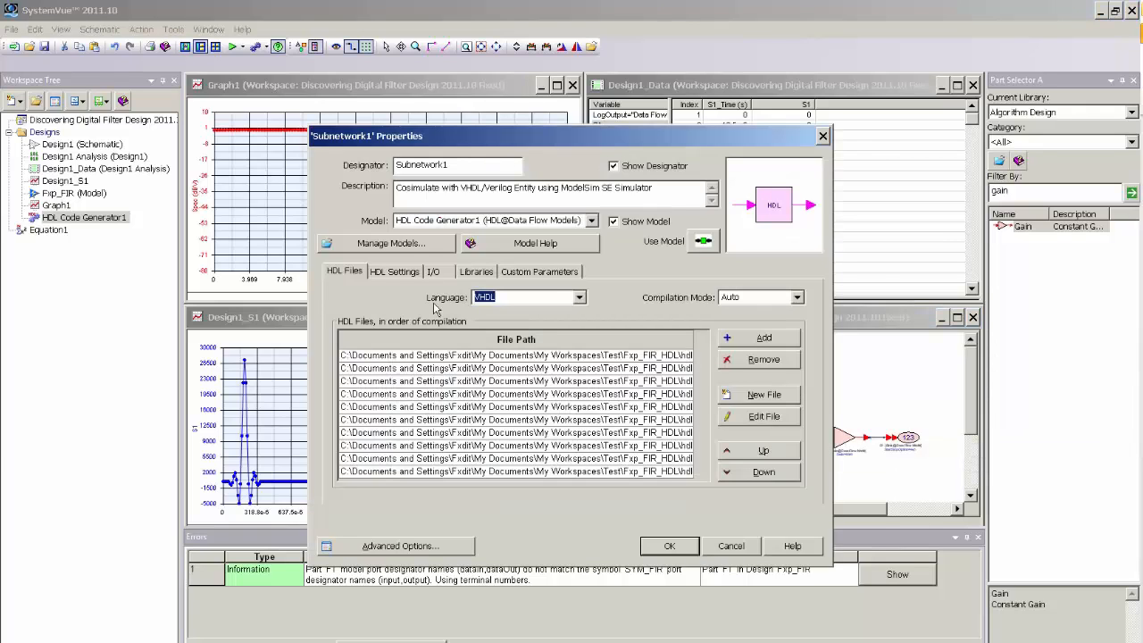
left_click(392, 273)
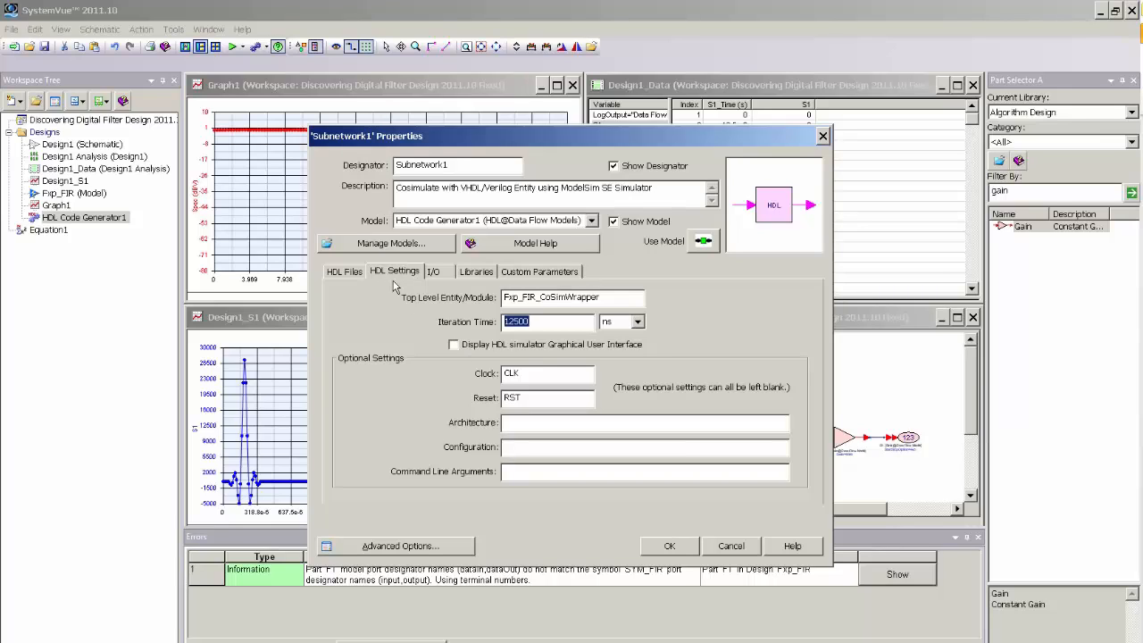
left_click(453, 344)
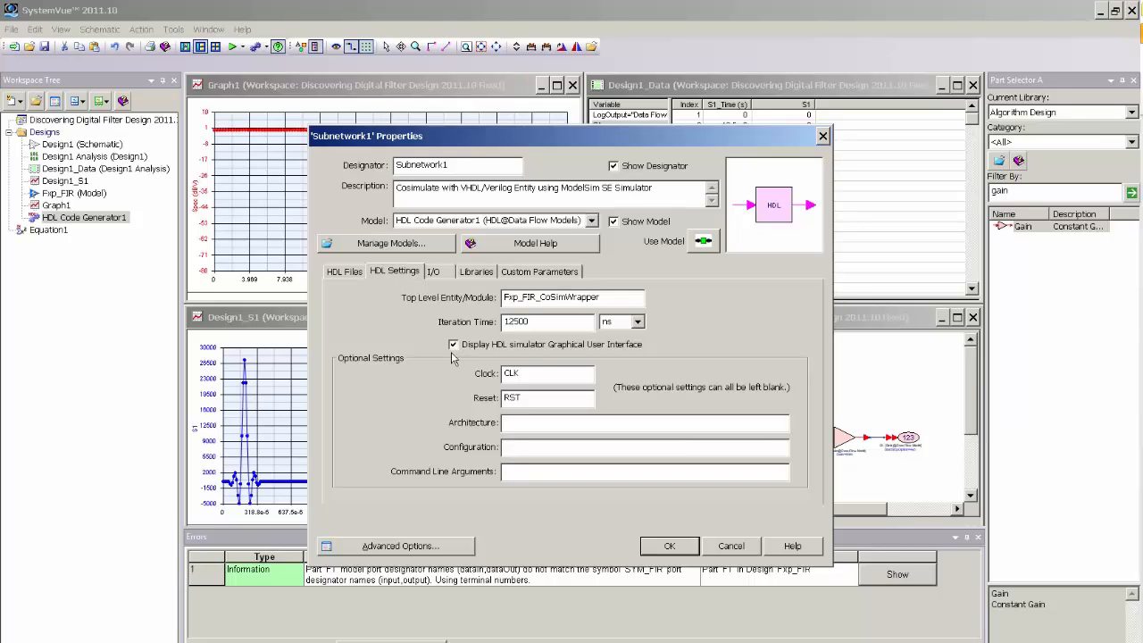
left_click(669, 546)
left_click(234, 48)
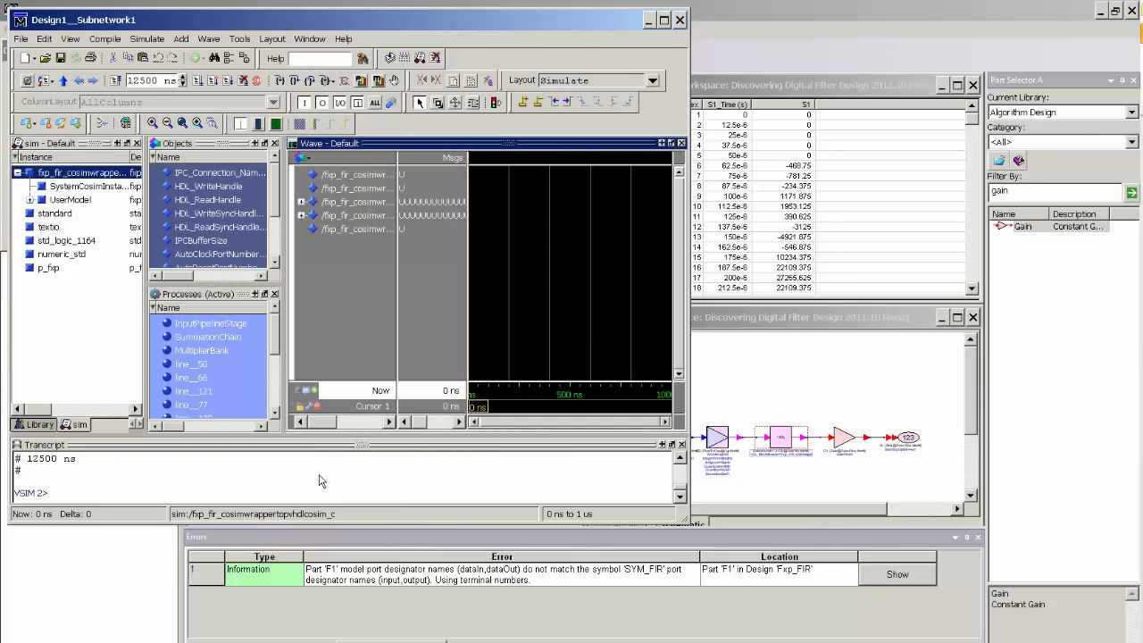
- Issue run -all in the ModelSim transcript so co-simulation completes at 3200000 ns
left_click(204, 495)
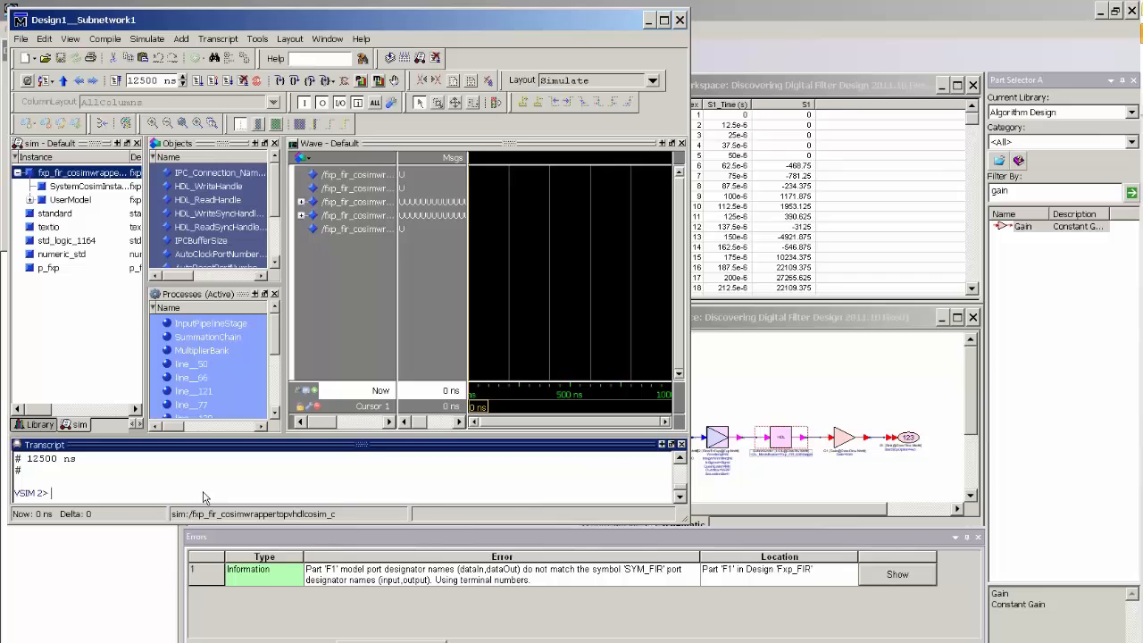
type("run ")
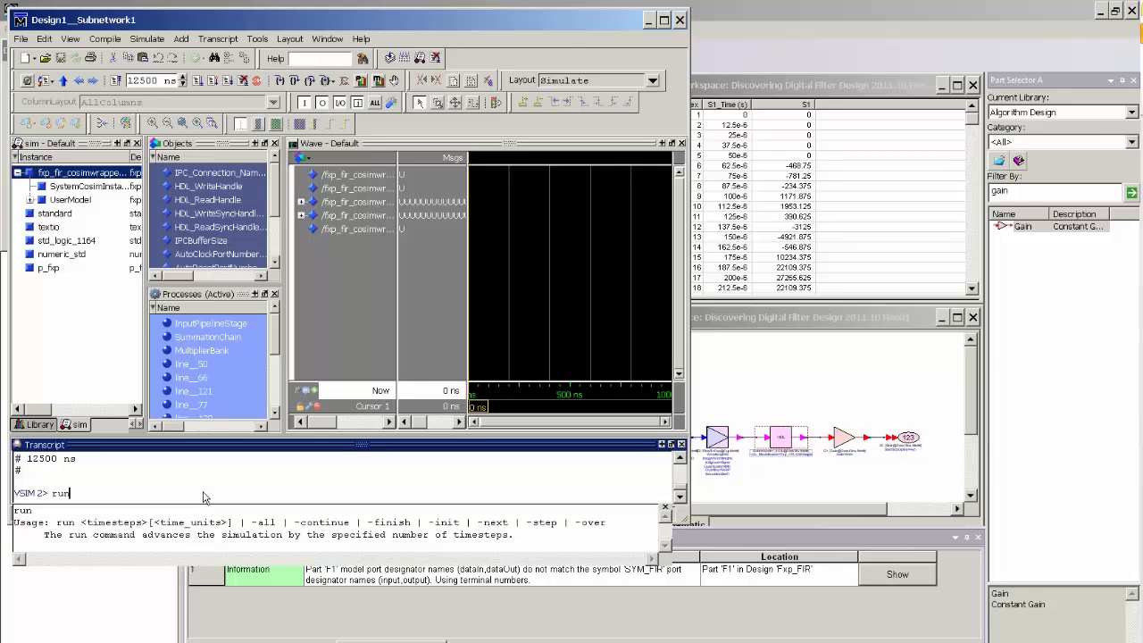
type("-")
type("all")
key("Return")
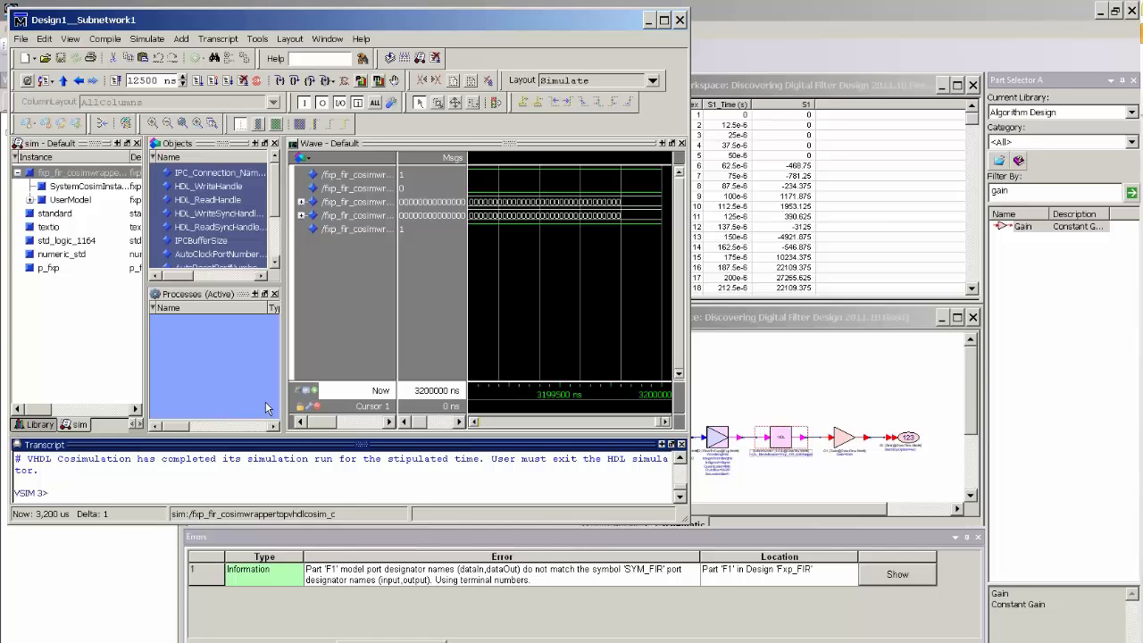
- Minimize the ModelSim window to bring SystemVue's co-simulation results back in front
left_click(645, 20)
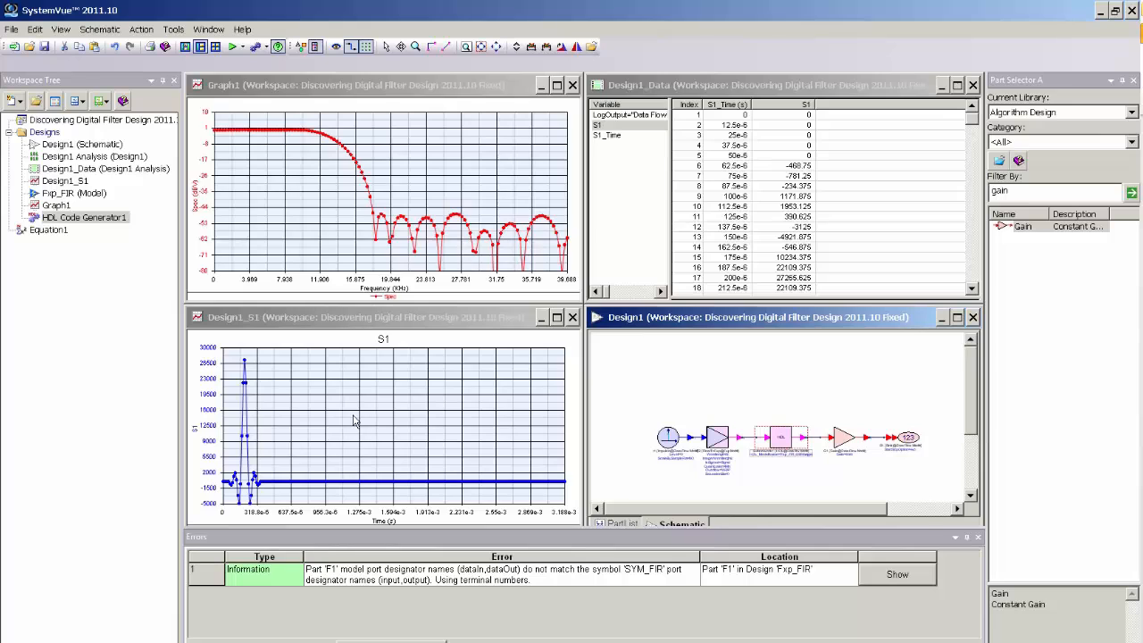